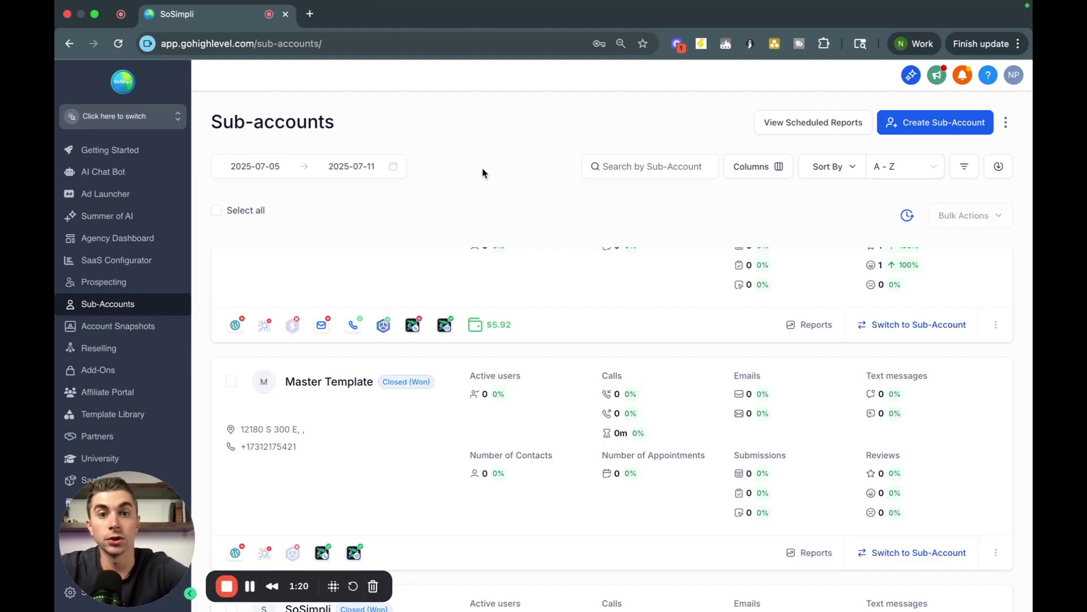
Step: Open the Master Template sub-account's details and view the available account actions, including loading a snapshot
left_click(314, 384)
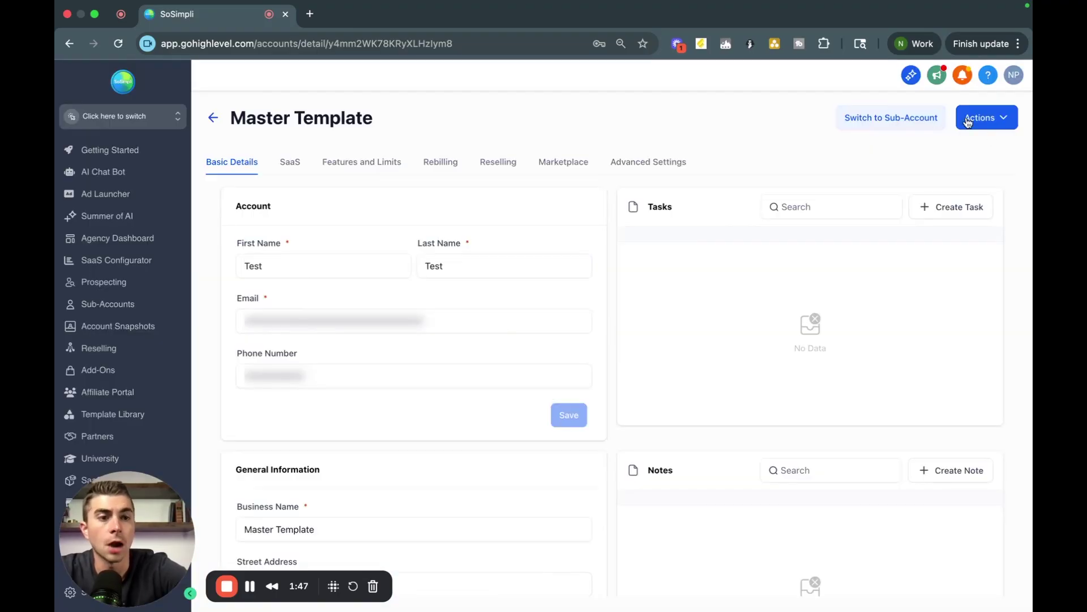
left_click(986, 122)
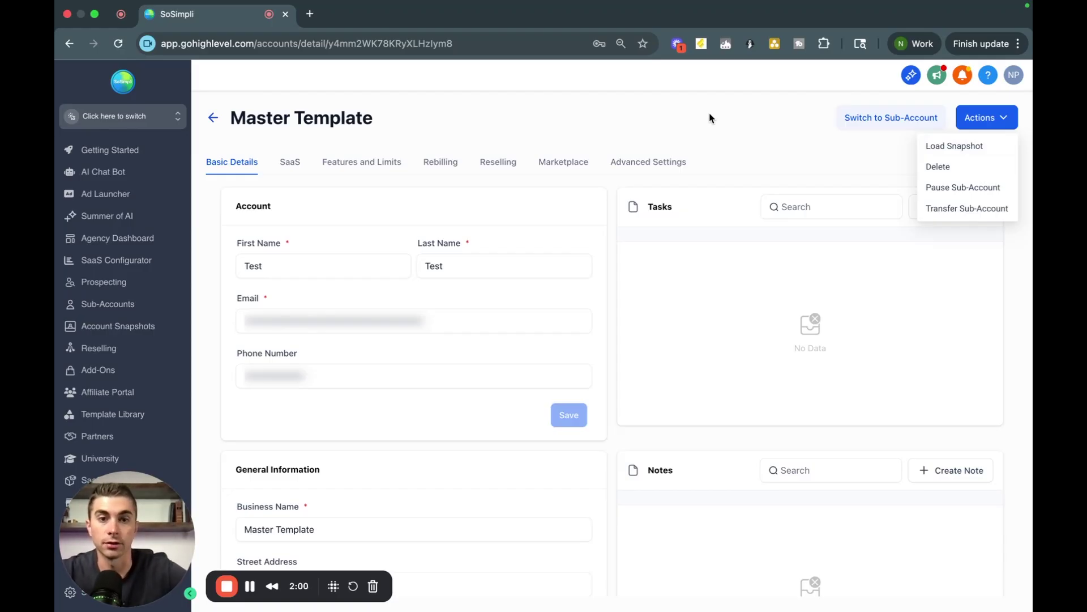
left_click(451, 406)
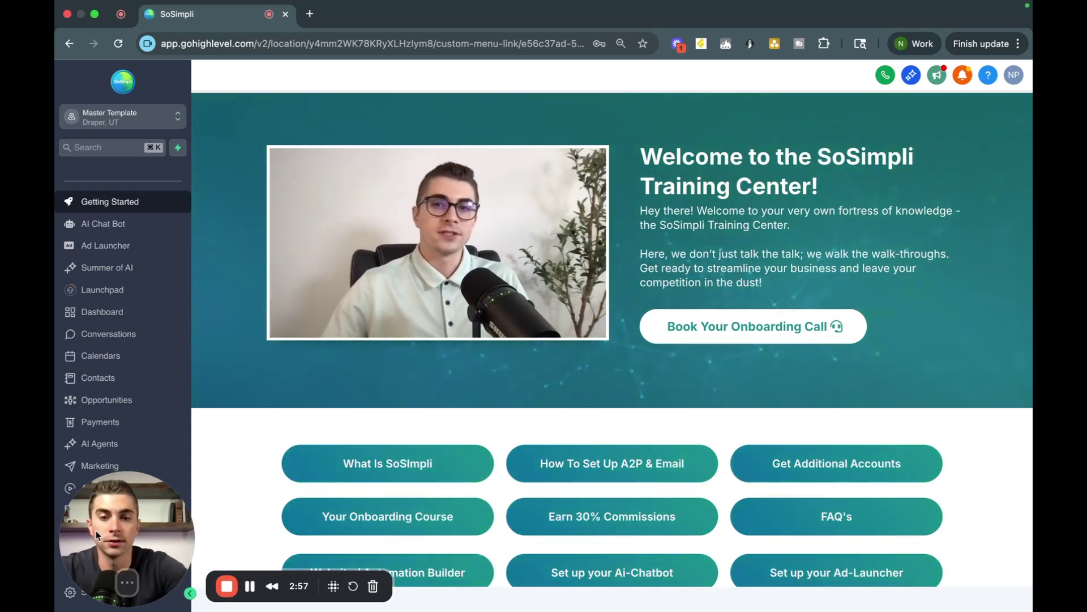
Step: Open the list of websites in the Sites area of the Master Template sub-account
left_click_drag(98, 534, 340, 523)
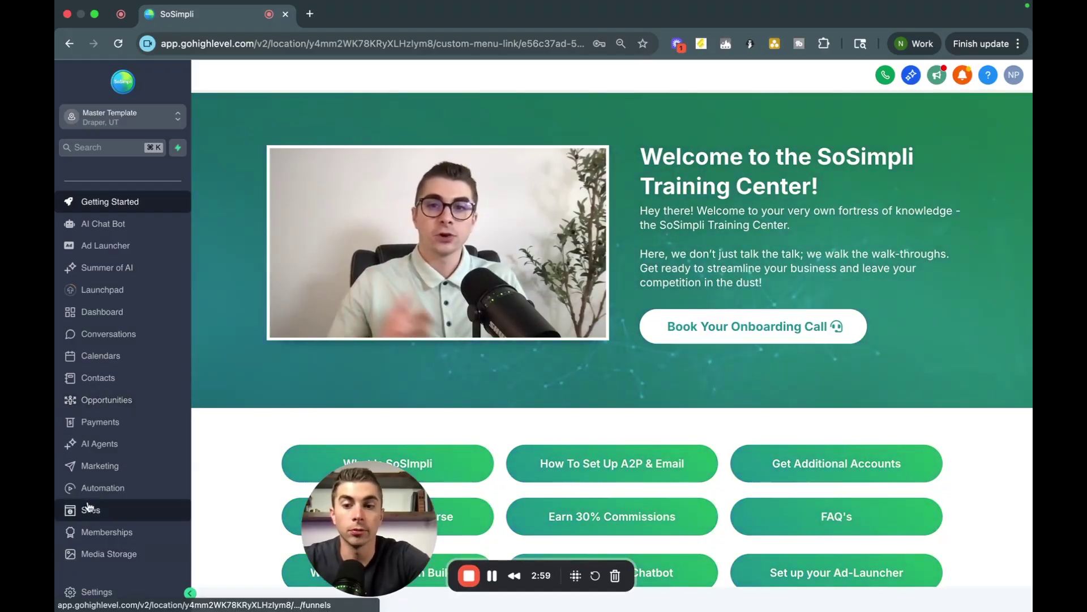
left_click(89, 510)
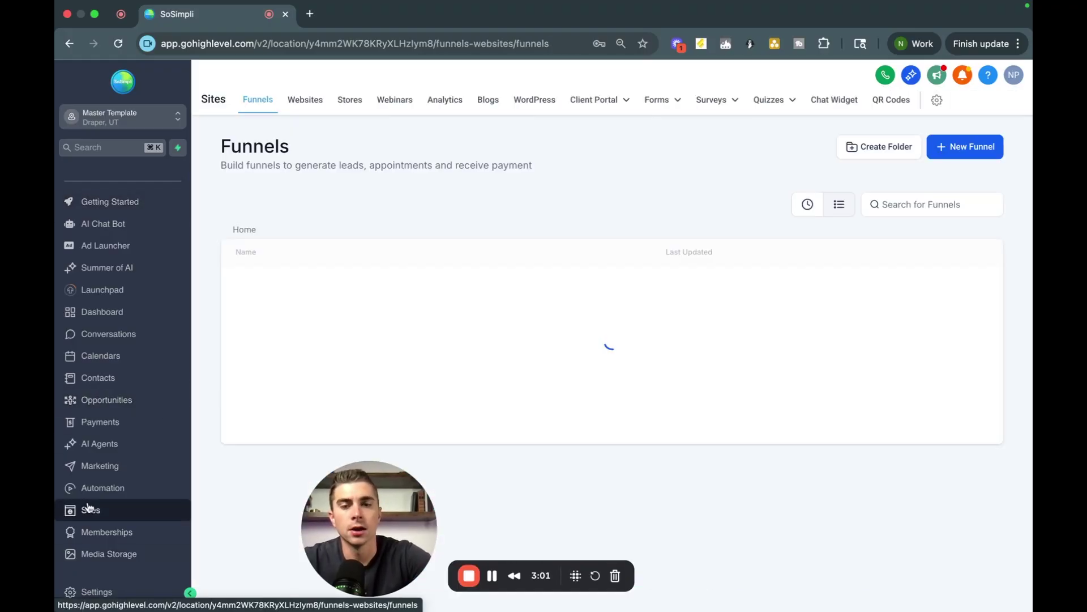
left_click_drag(366, 522, 347, 443)
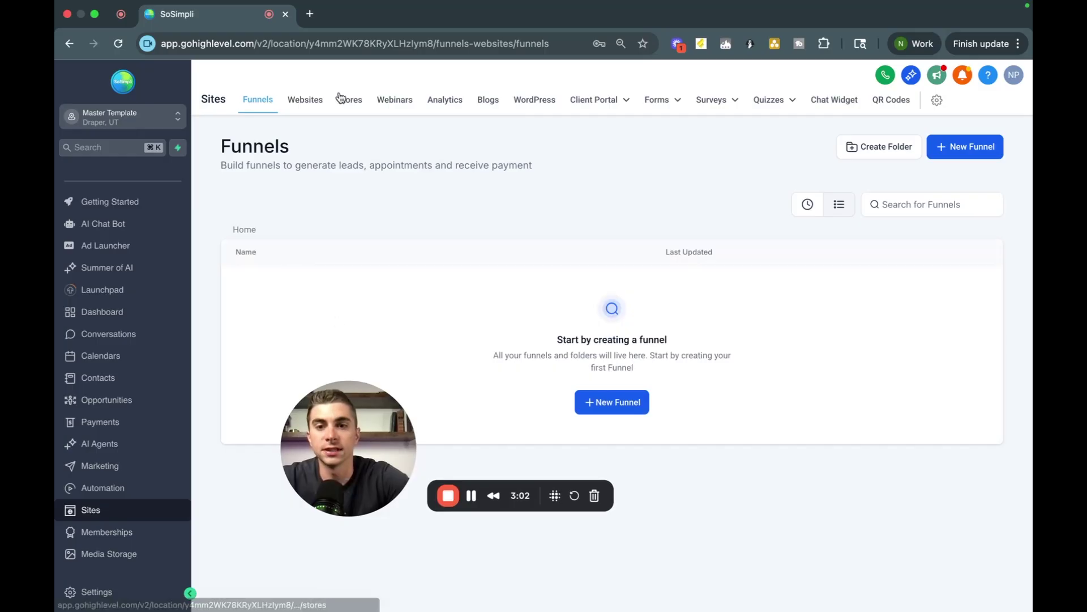
left_click(310, 102)
left_click_drag(338, 430, 401, 448)
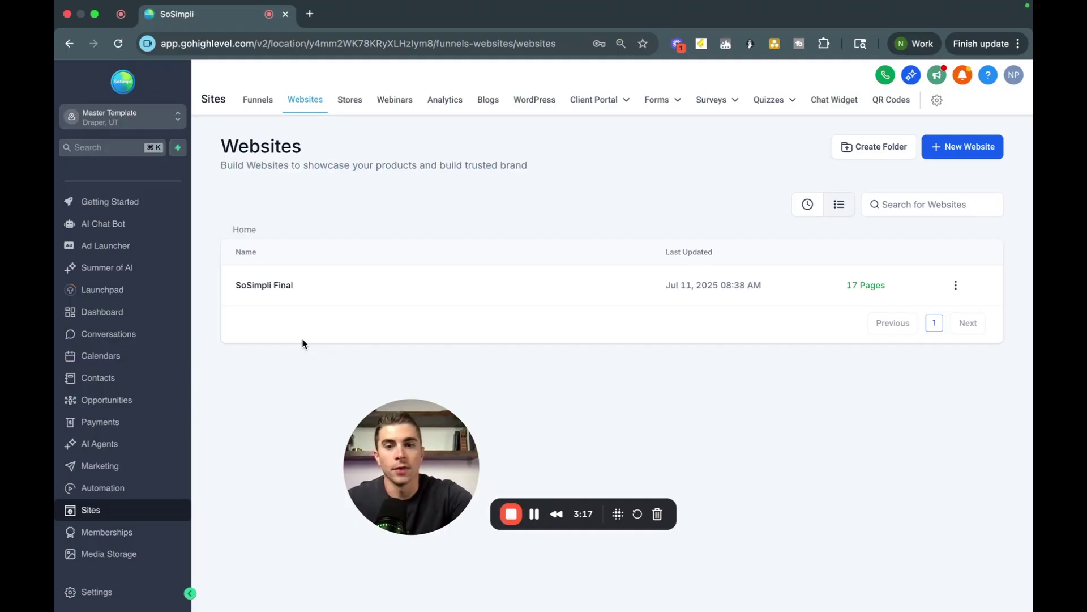
Step: Look through the pages of the SoSimpli Final website and return to the website list
left_click(259, 285)
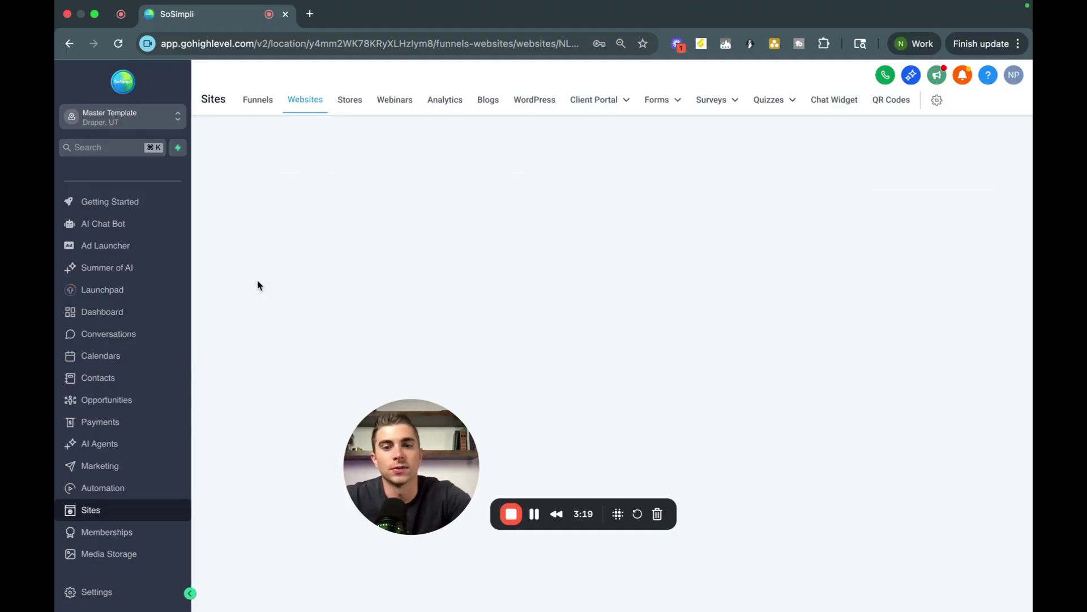
scroll(258, 285, "down", 10)
scroll(259, 284, "up", 10)
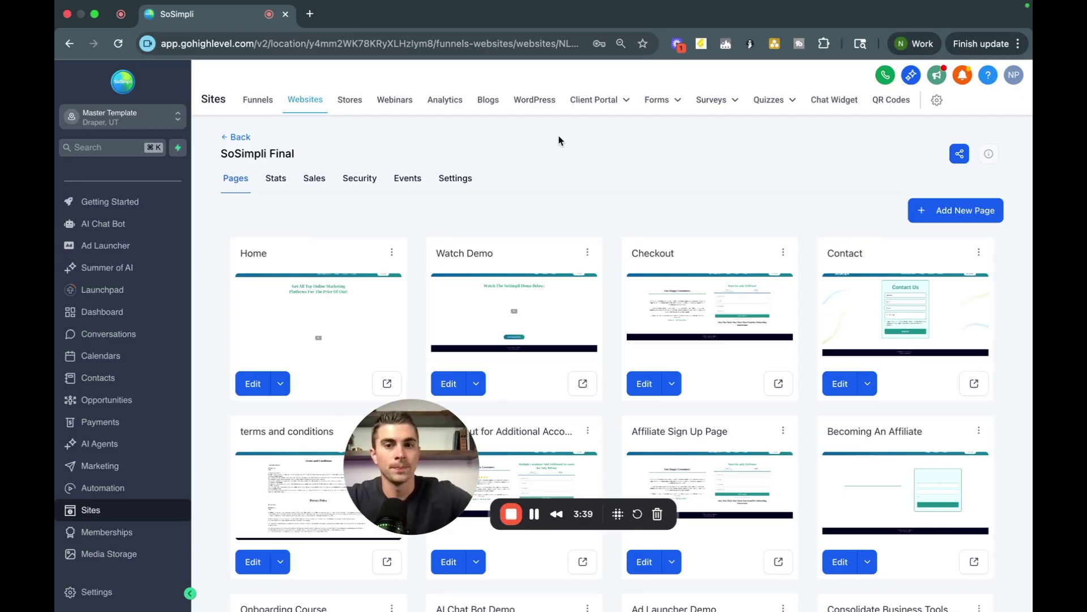
left_click(236, 137)
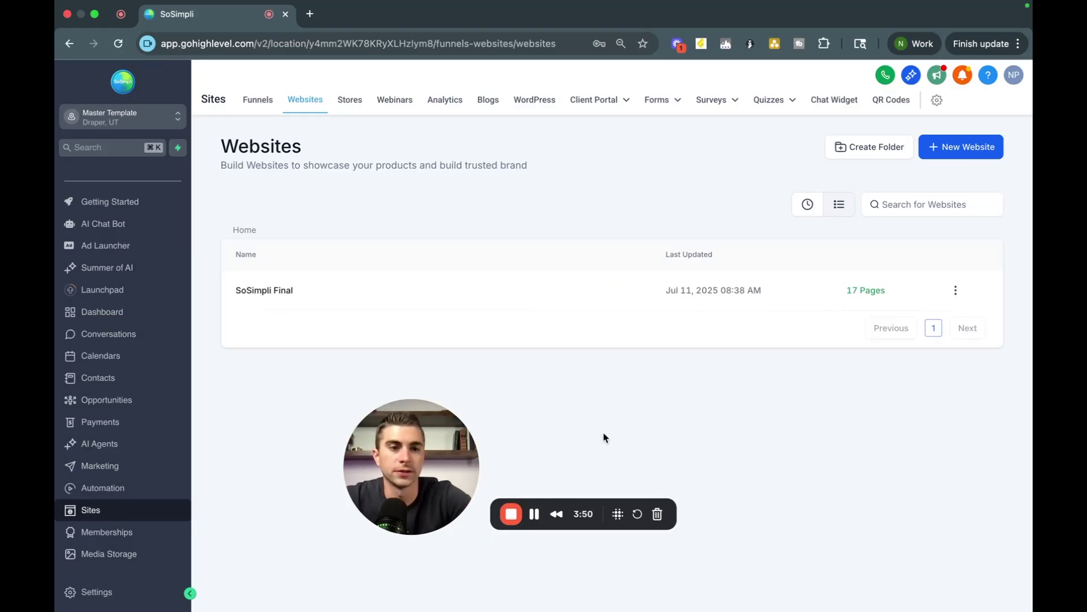
Step: Start a new website from templates to bring up the website template library
left_click(959, 151)
left_click_drag(432, 454, 419, 526)
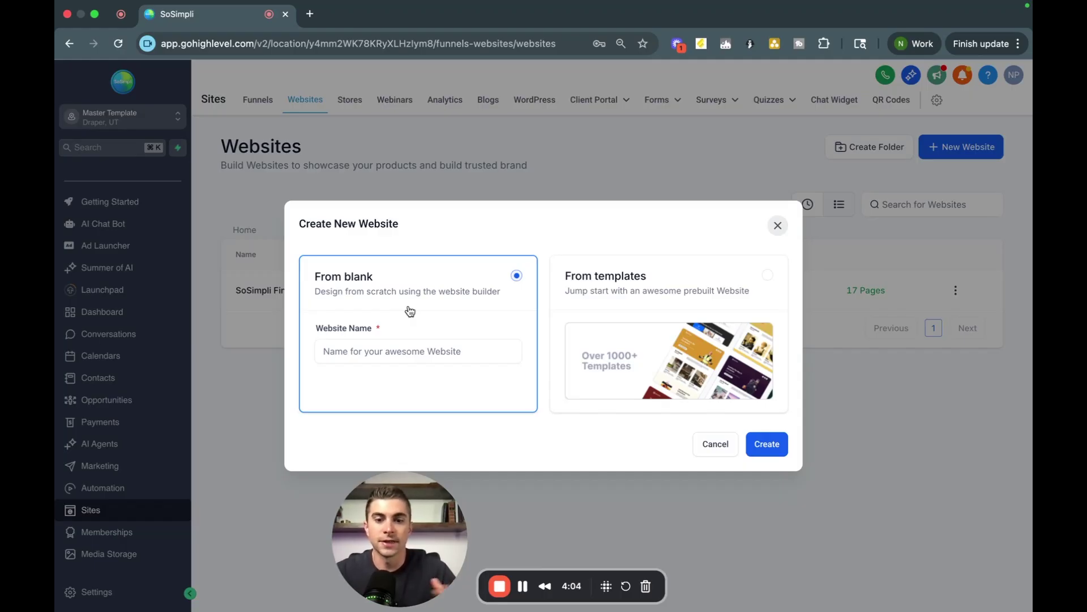
left_click(658, 299)
left_click(762, 453)
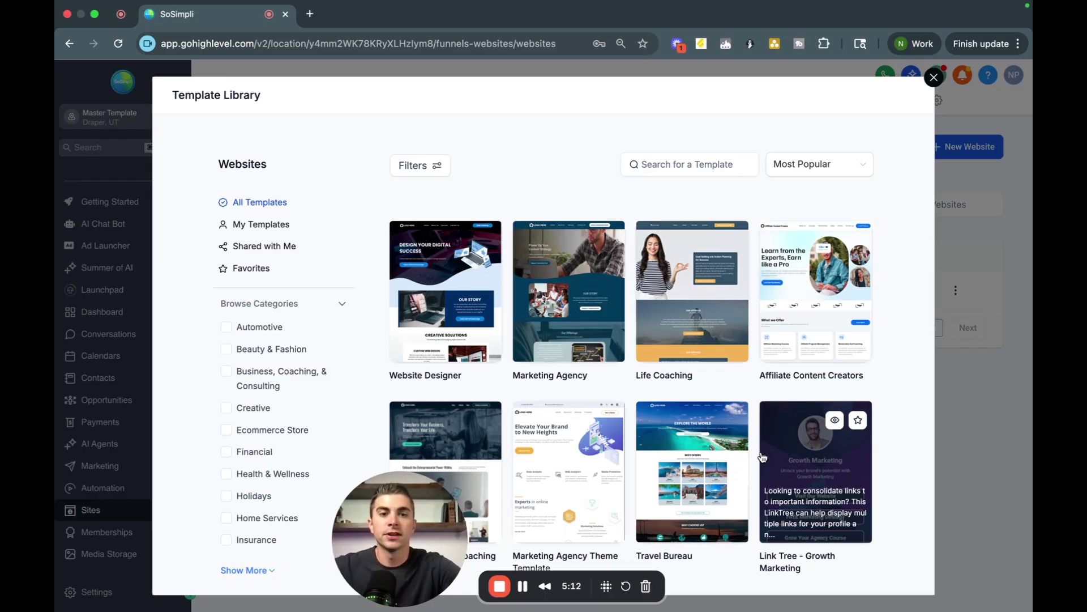
Step: Search the template library for "lawn care" and create the website from the Lawn Services template
left_click(685, 157)
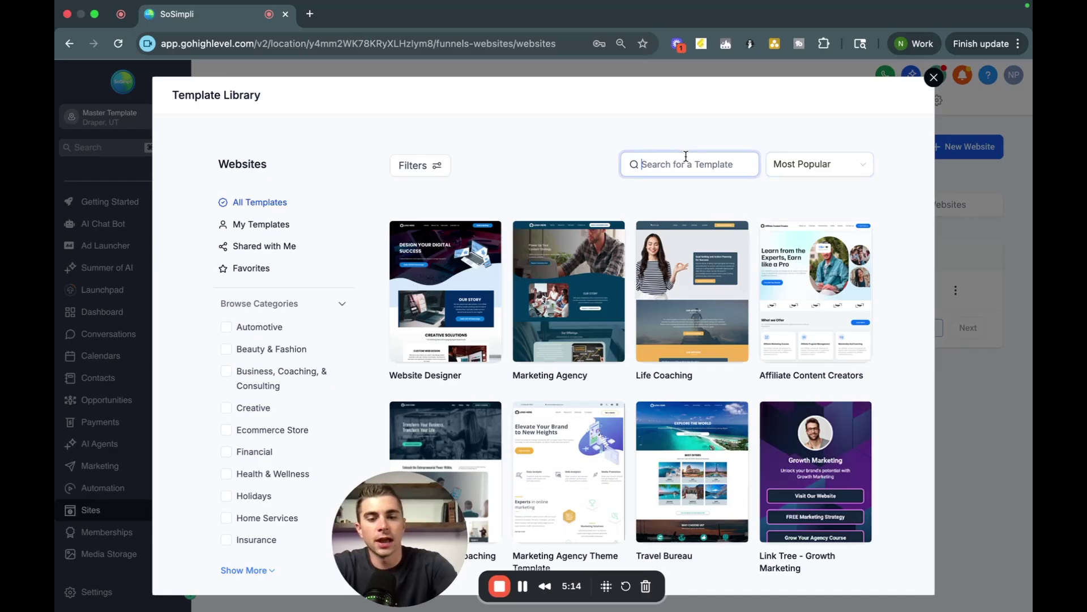
type("lawncare")
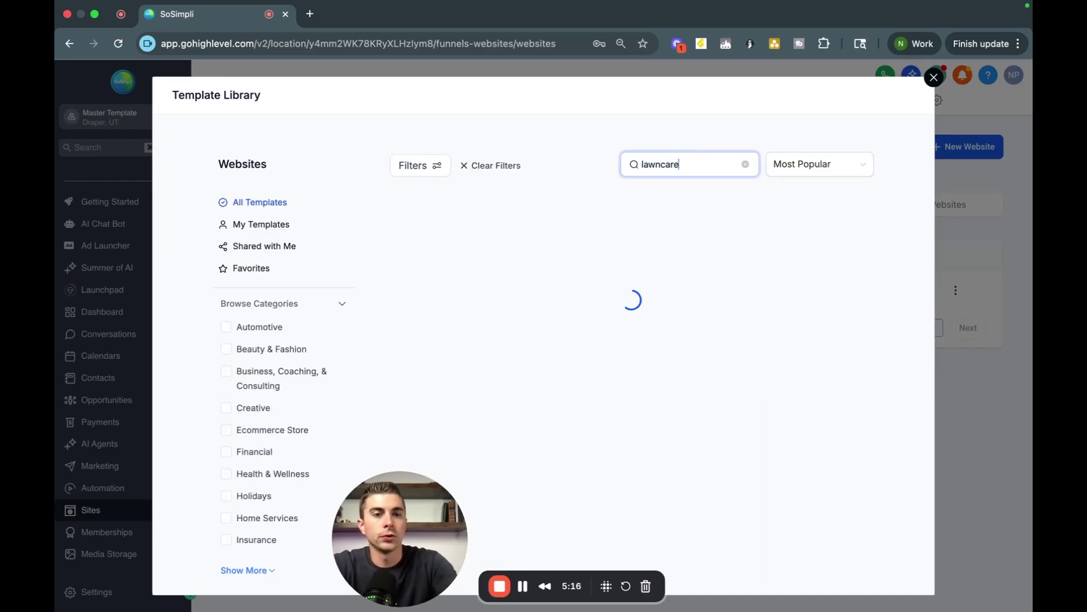
left_click(661, 165)
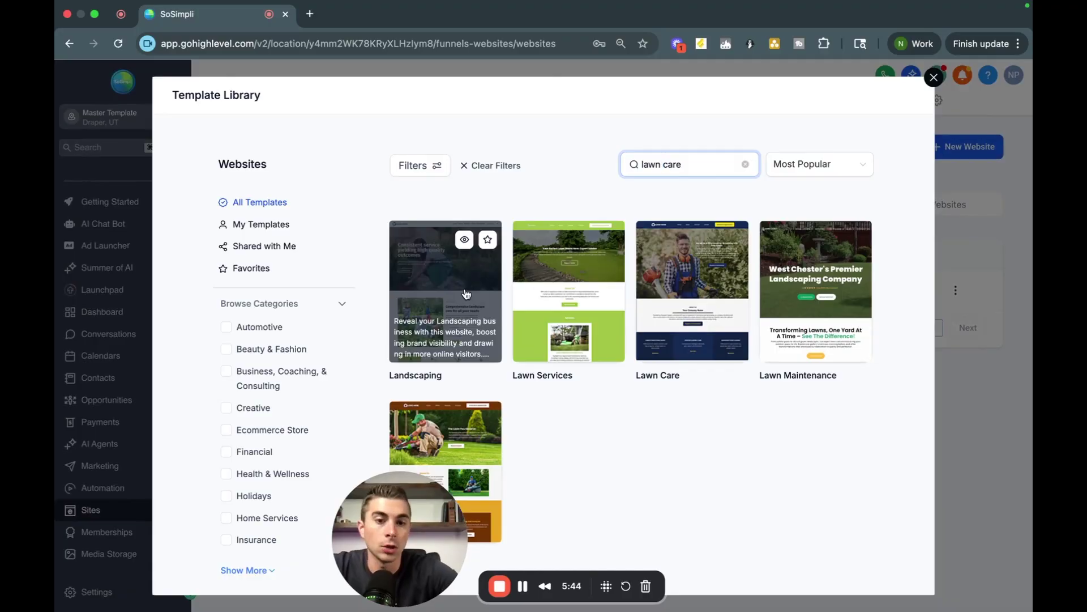
left_click(552, 311)
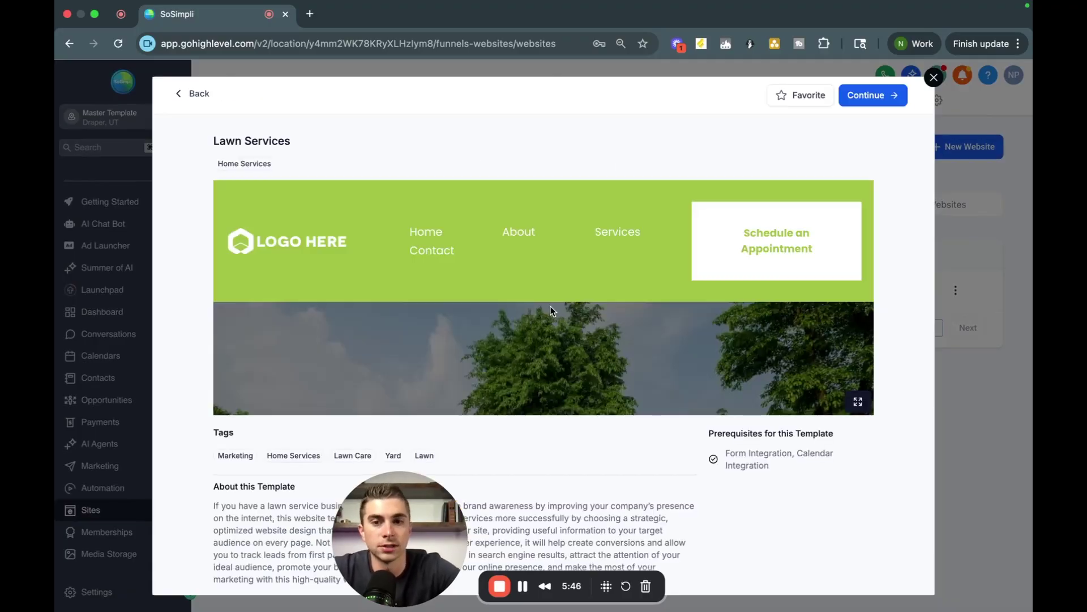
left_click(870, 94)
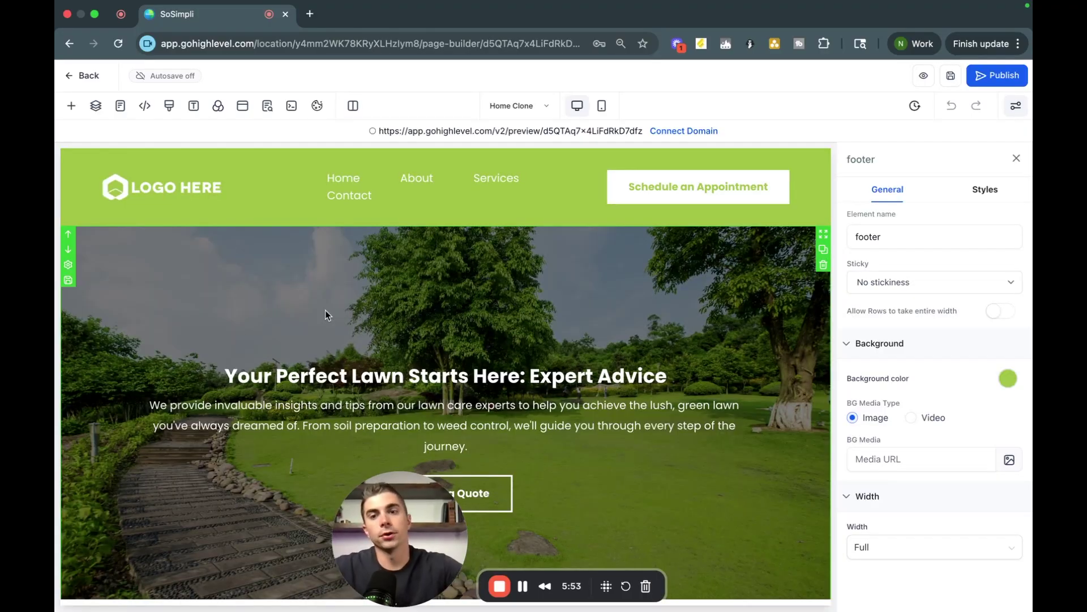
Step: Examine the lawn care template's home page in the page builder, from the header and hero through the service sections
scroll(325, 315, "down", 15)
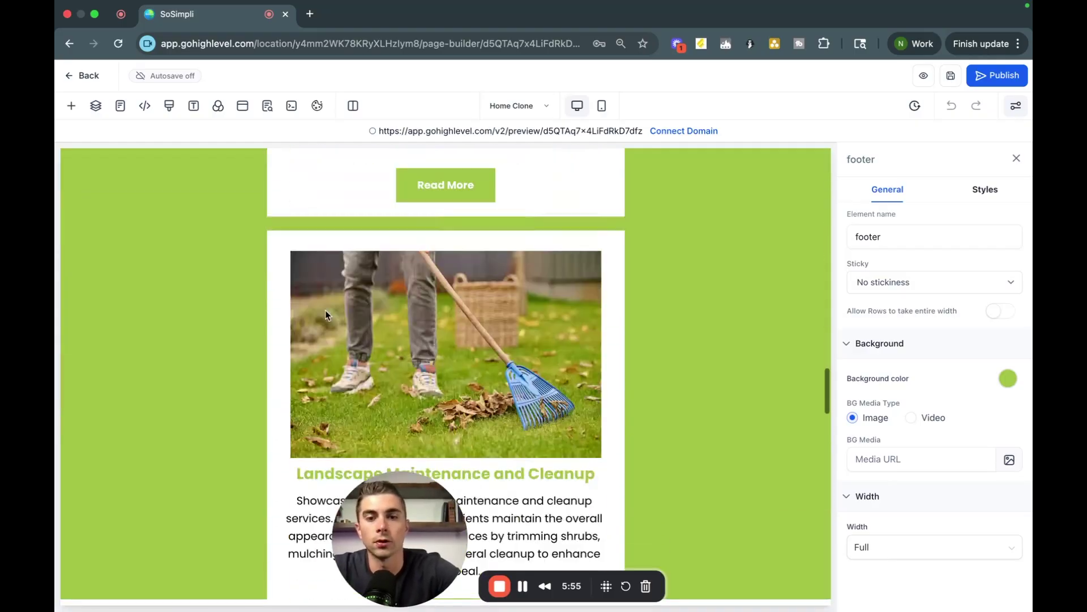
scroll(326, 315, "up", 15)
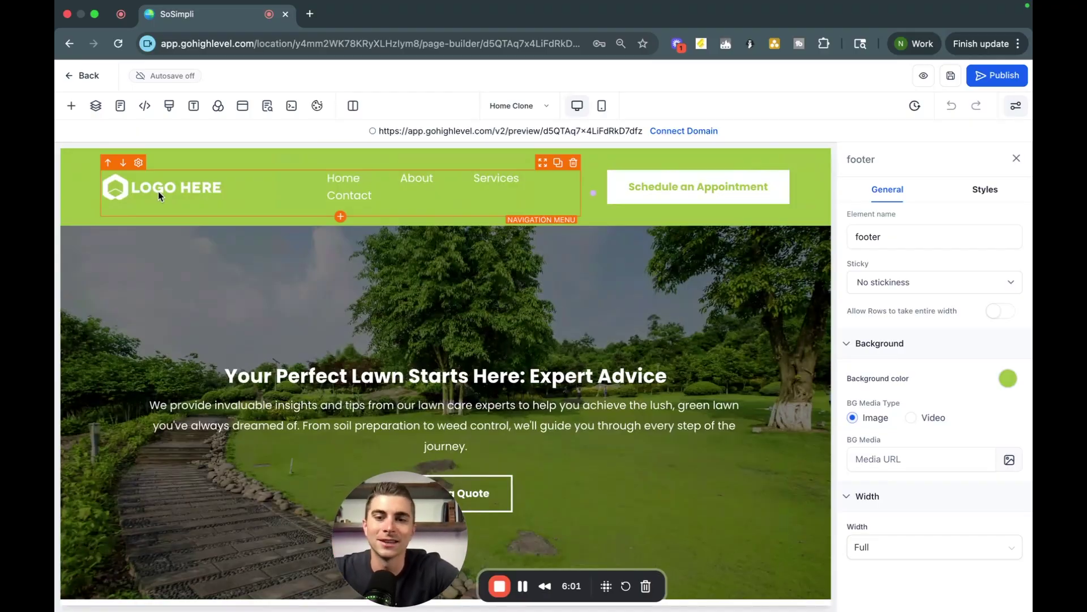
scroll(176, 369, "down", 8)
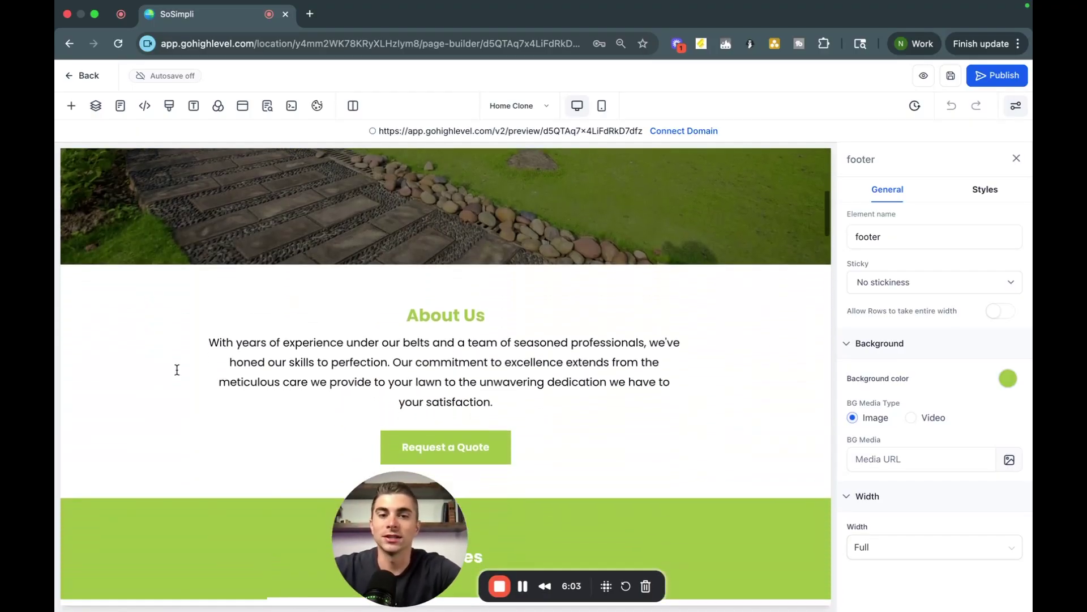
scroll(175, 368, "up", 8)
scroll(343, 281, "down", 3)
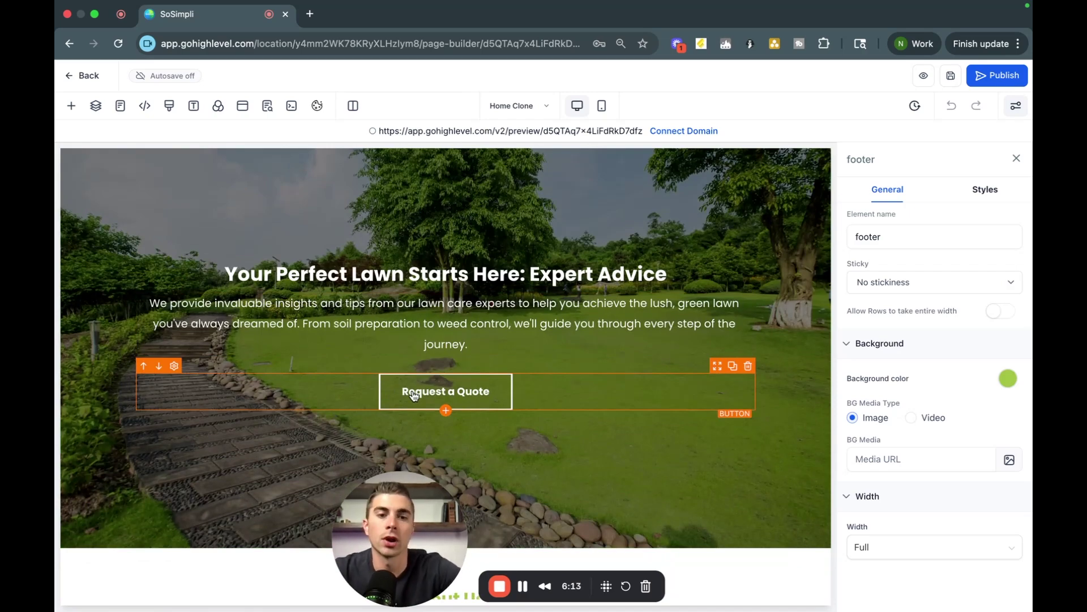
scroll(414, 395, "up", 3)
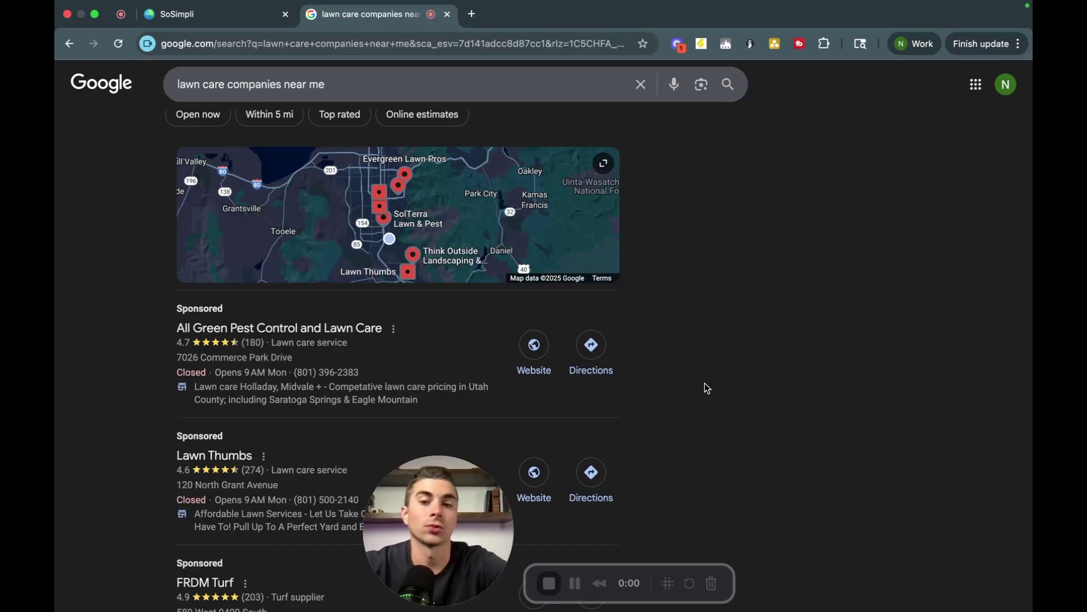
Step: Review the first page of Google business listings for "lawn care companies near me"
scroll(227, 431, "down", 2)
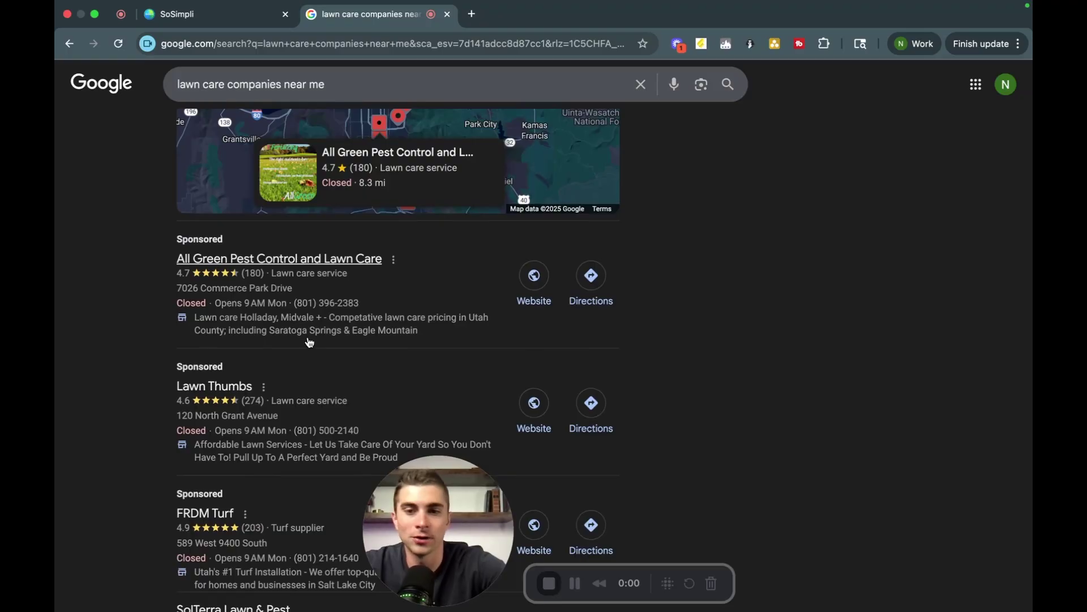
scroll(309, 341, "down", 8)
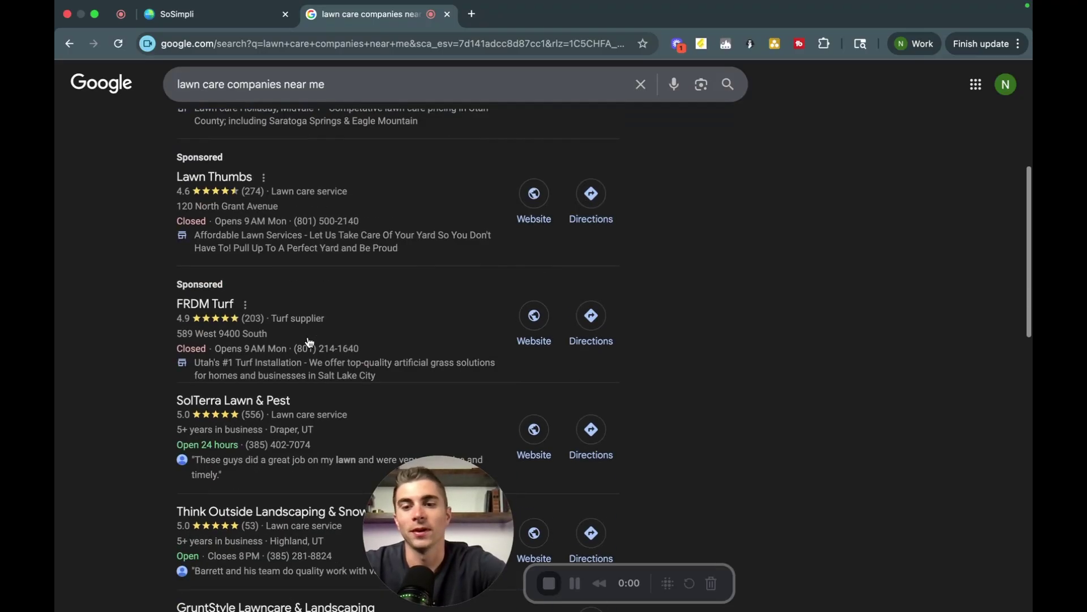
scroll(244, 227, "down", 1)
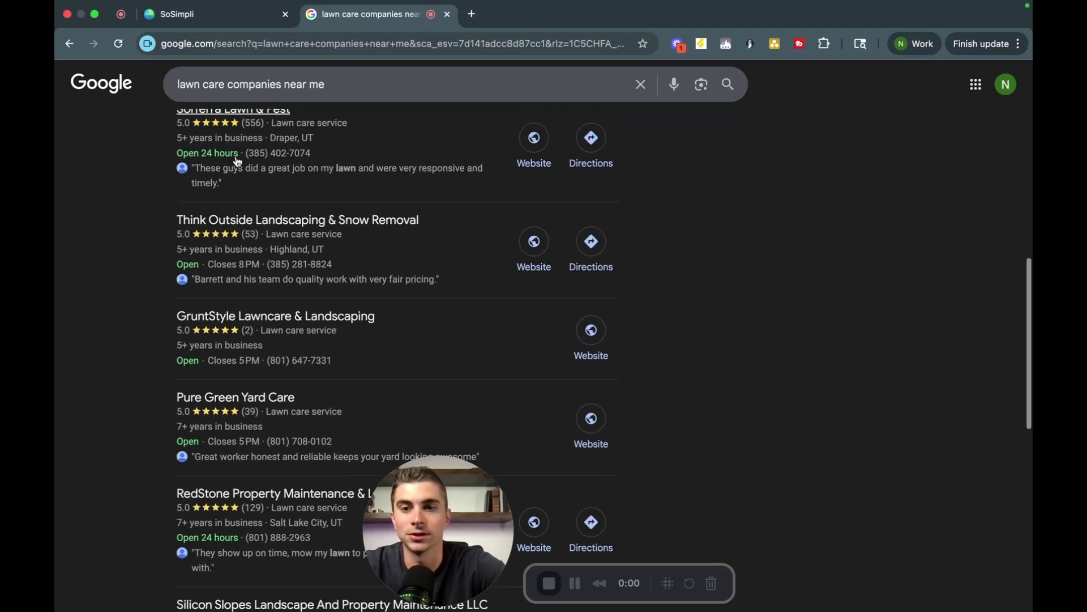
scroll(263, 192, "up", 1)
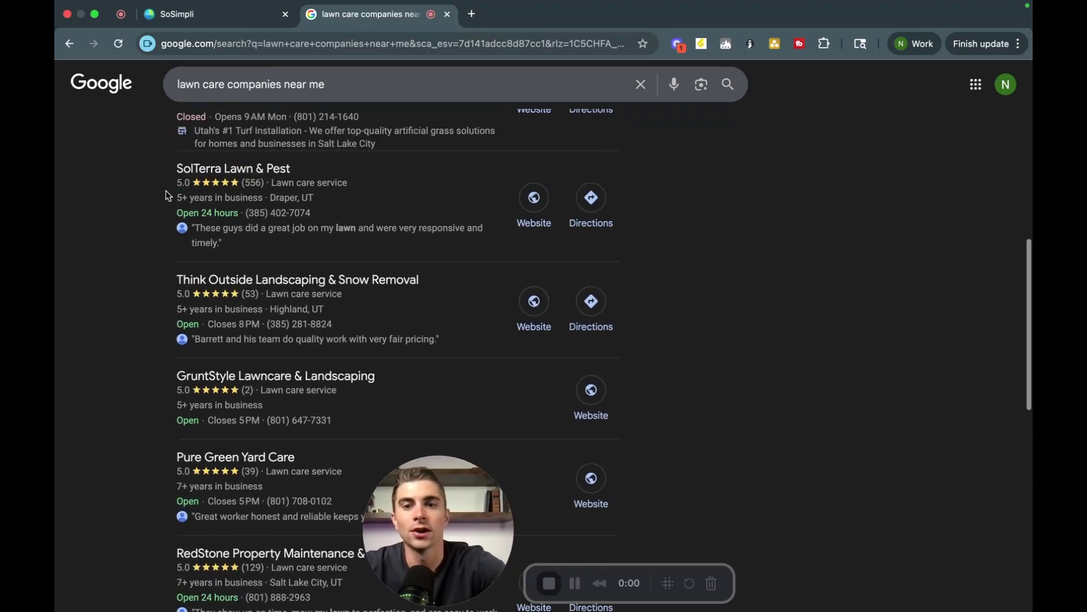
scroll(344, 237, "down", 10)
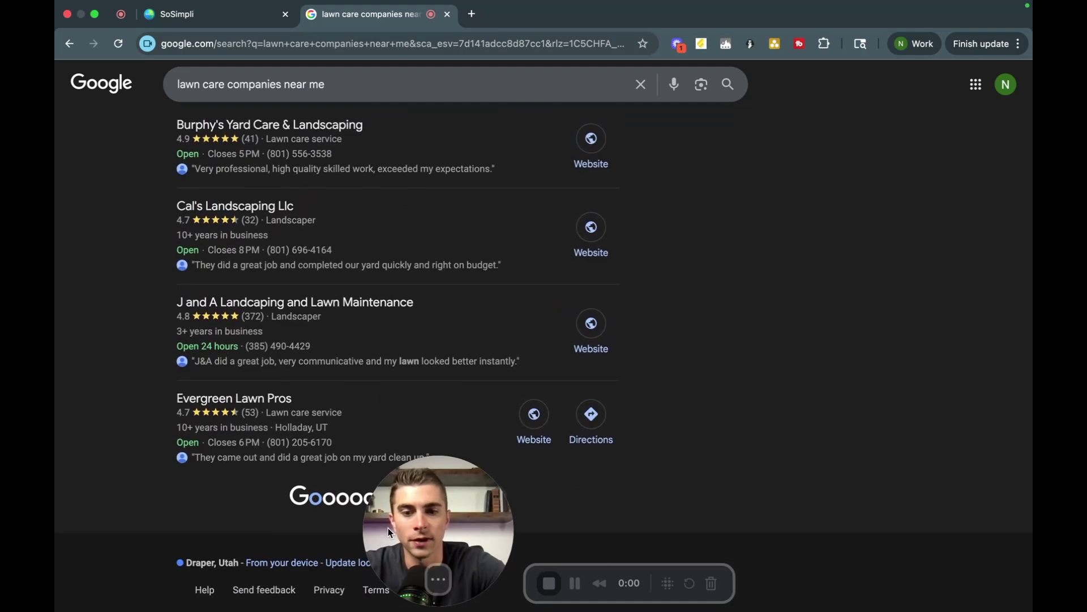
Step: Browse the second page of lawn care company listings and return to the website's page builder
left_click_drag(388, 528, 615, 526)
left_click(488, 502)
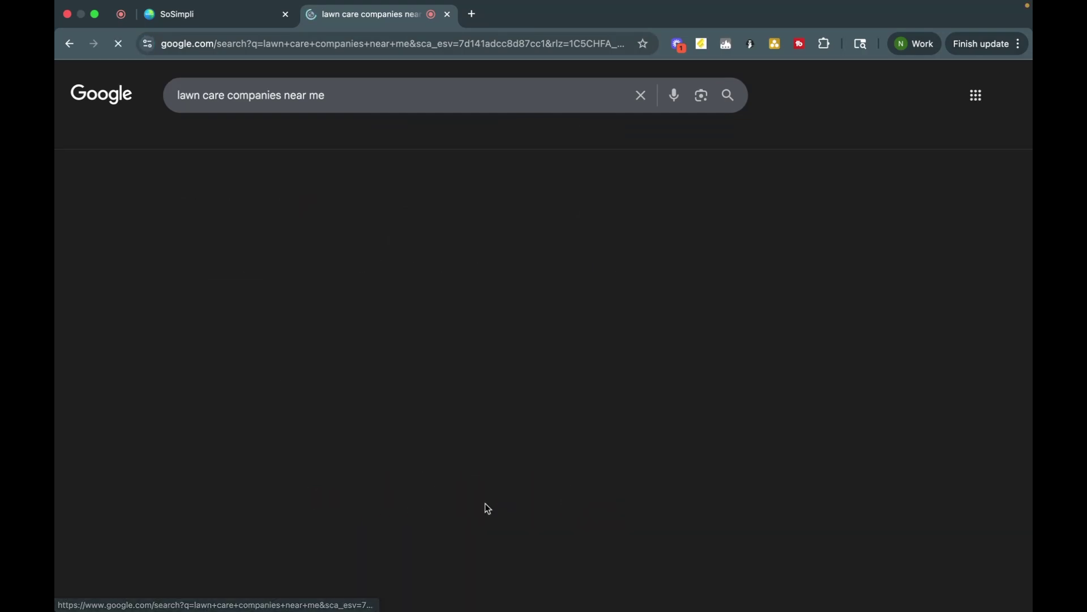
scroll(431, 359, "down", 15)
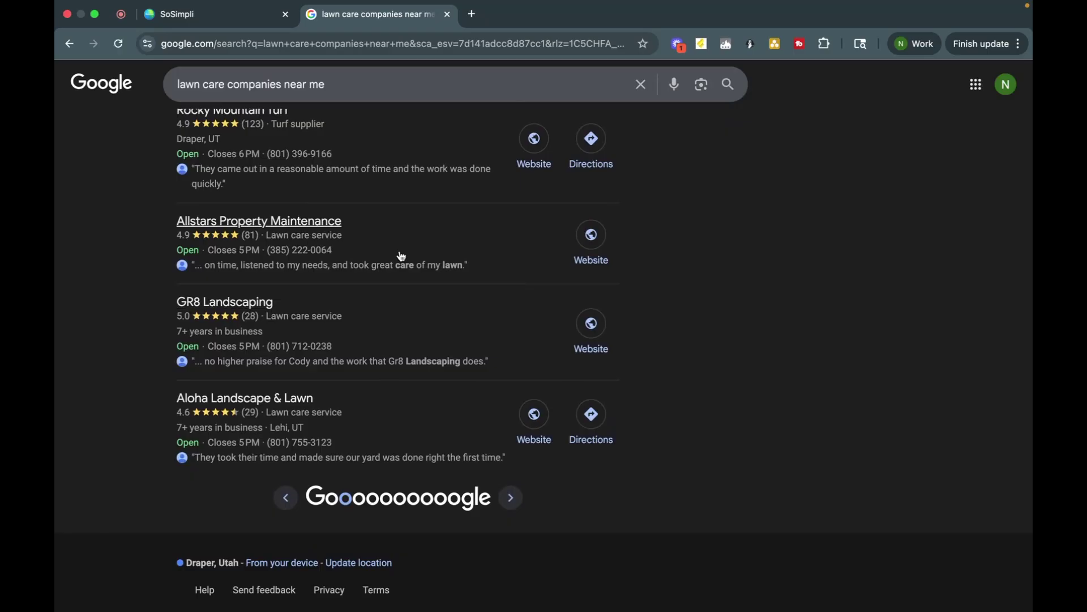
scroll(402, 256, "up", 15)
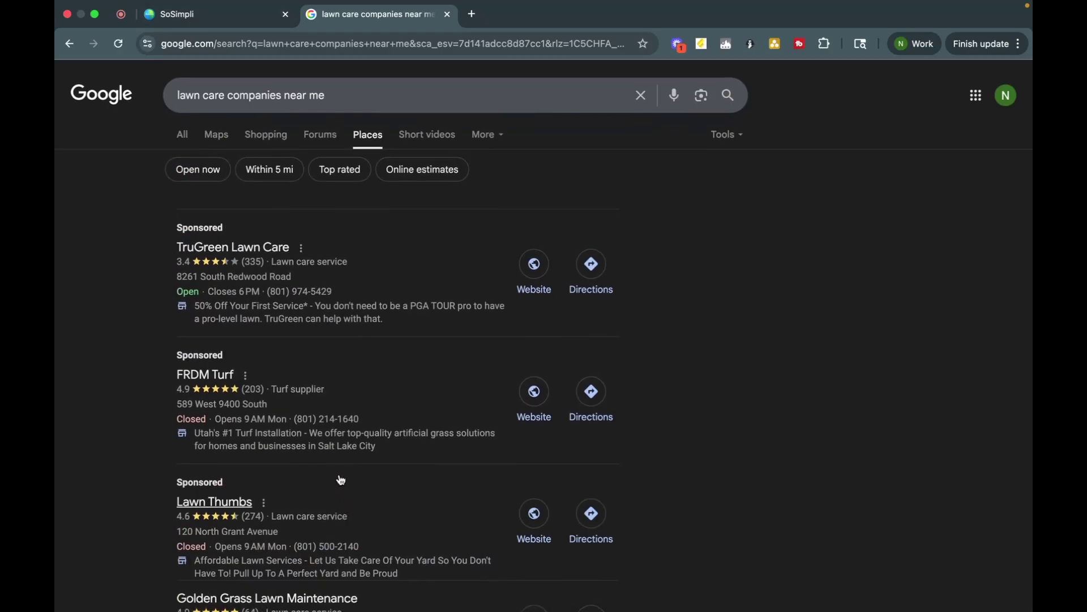
left_click(226, 20)
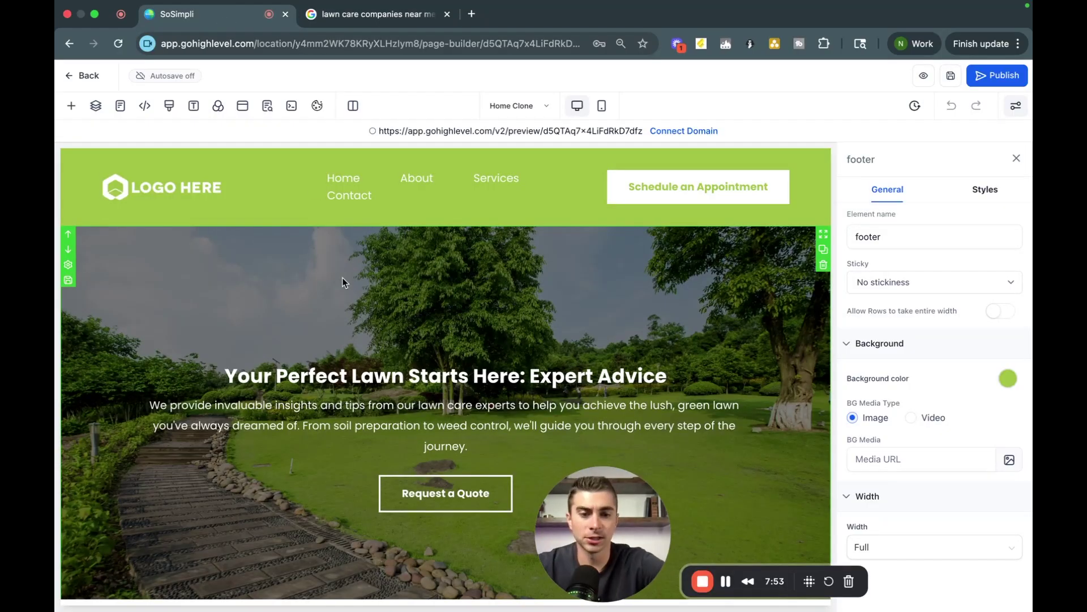
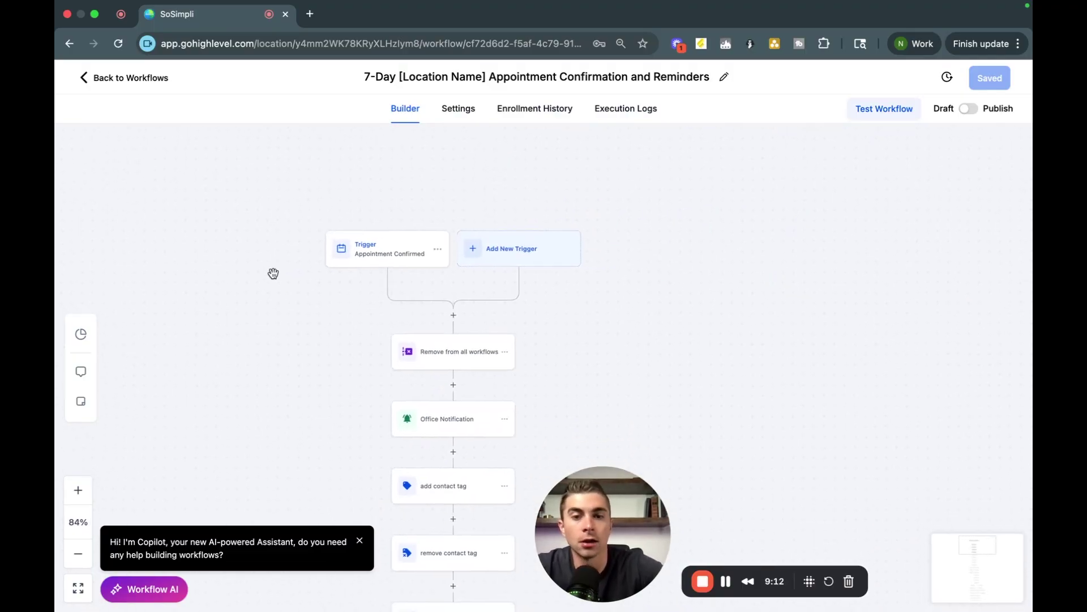
Step: Examine the 7-Day Appointment Confirmation and Reminders workflow from its trigger through the "Sent Y" reply branches
scroll(273, 274, "down", 5)
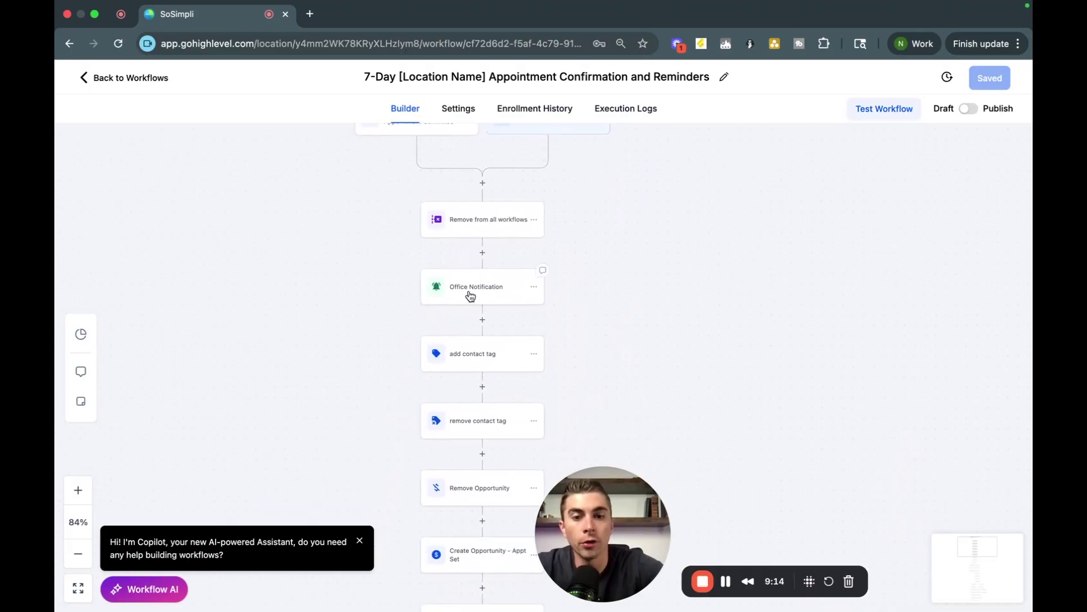
scroll(460, 397, "down", 10)
scroll(460, 397, "down", 4)
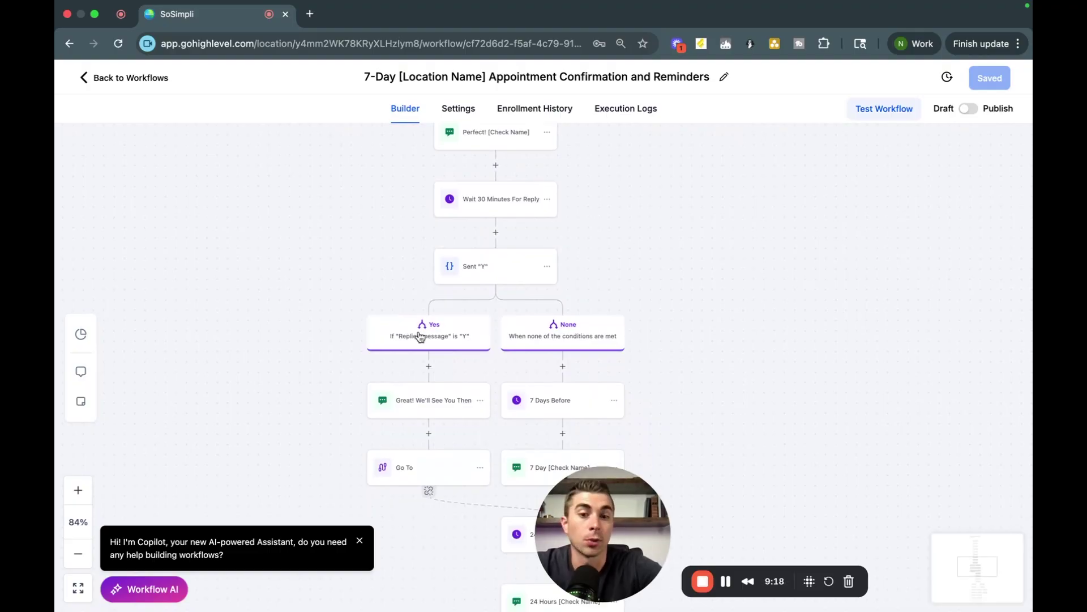
scroll(707, 317, "down", 3)
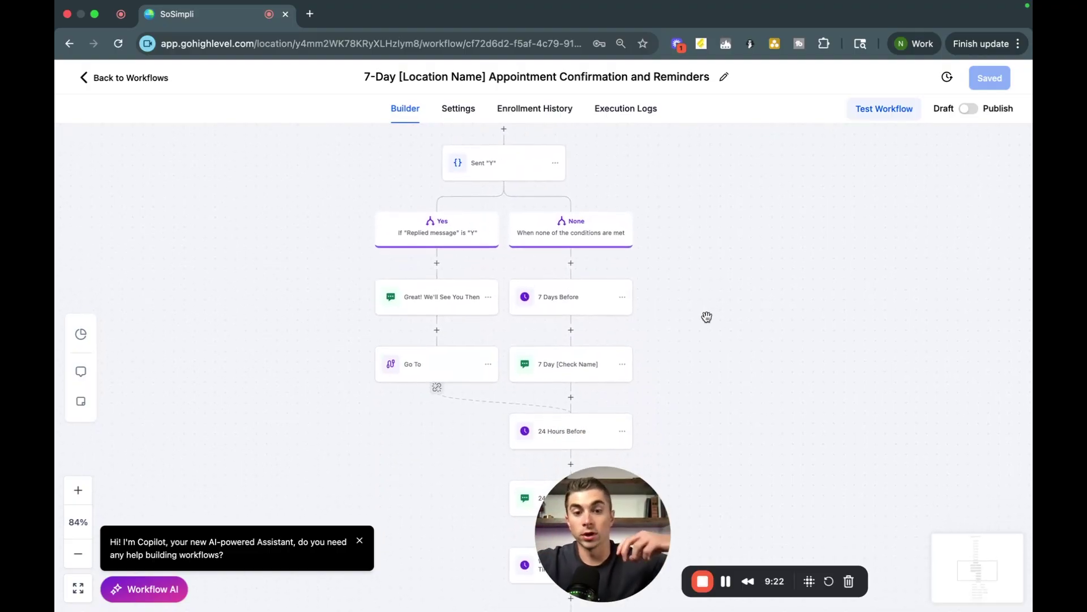
Step: Examine the rest of the 7-Day Appointment Confirmation and Reminders workflow down to its end points and back up to its trigger
scroll(706, 317, "down", 15)
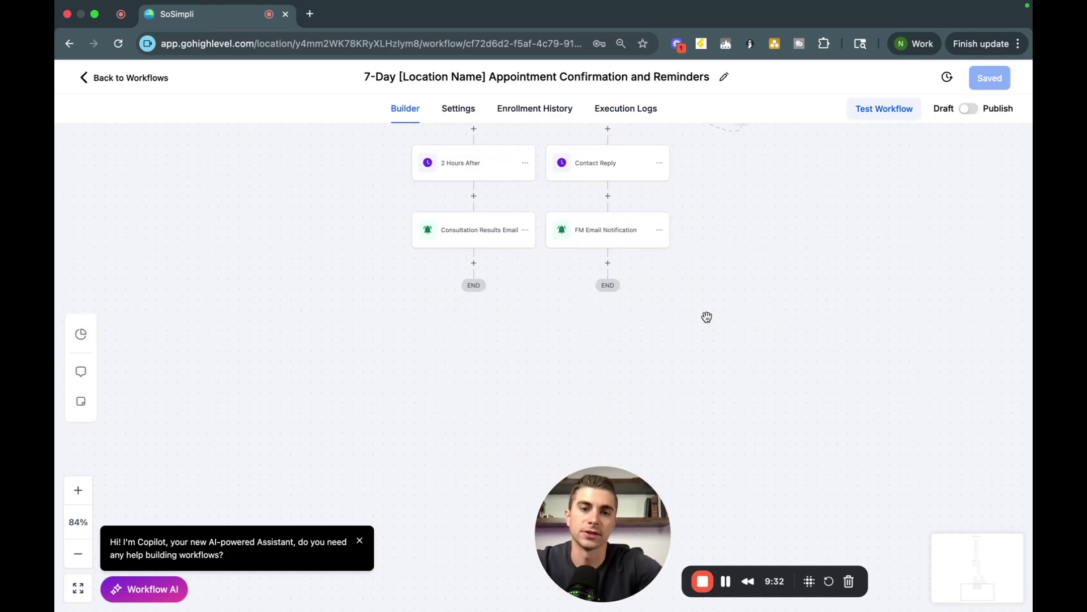
scroll(707, 317, "down", 10)
scroll(703, 320, "up", 5)
scroll(692, 326, "down", 4)
scroll(433, 336, "up", 6)
right_click(440, 301)
left_click(473, 274)
scroll(482, 259, "up", 10)
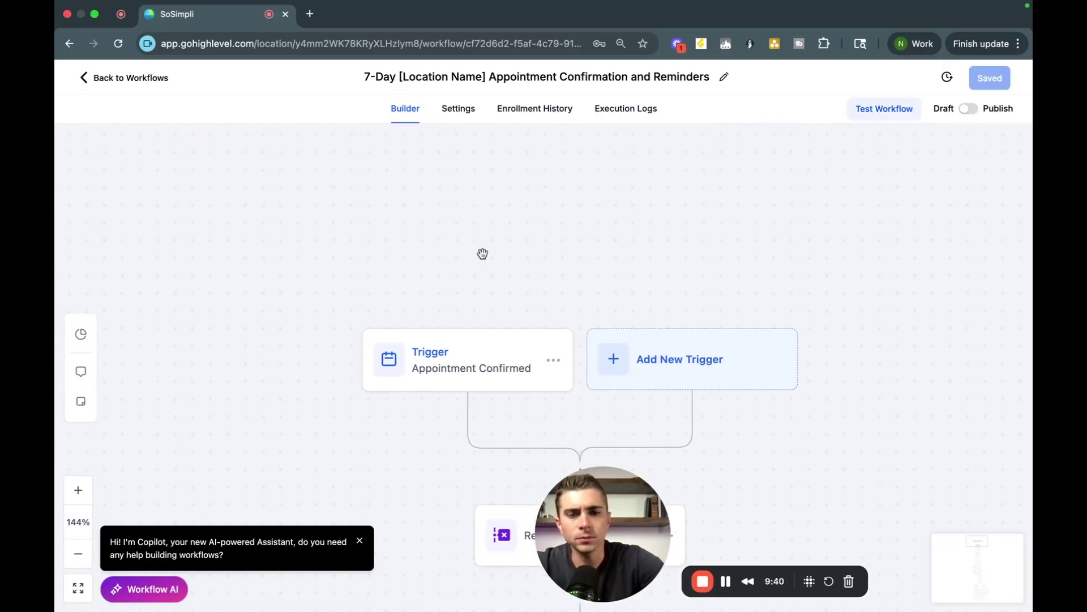
scroll(483, 254, "down", 3)
scroll(563, 214, "down", 2)
scroll(563, 214, "left", 1)
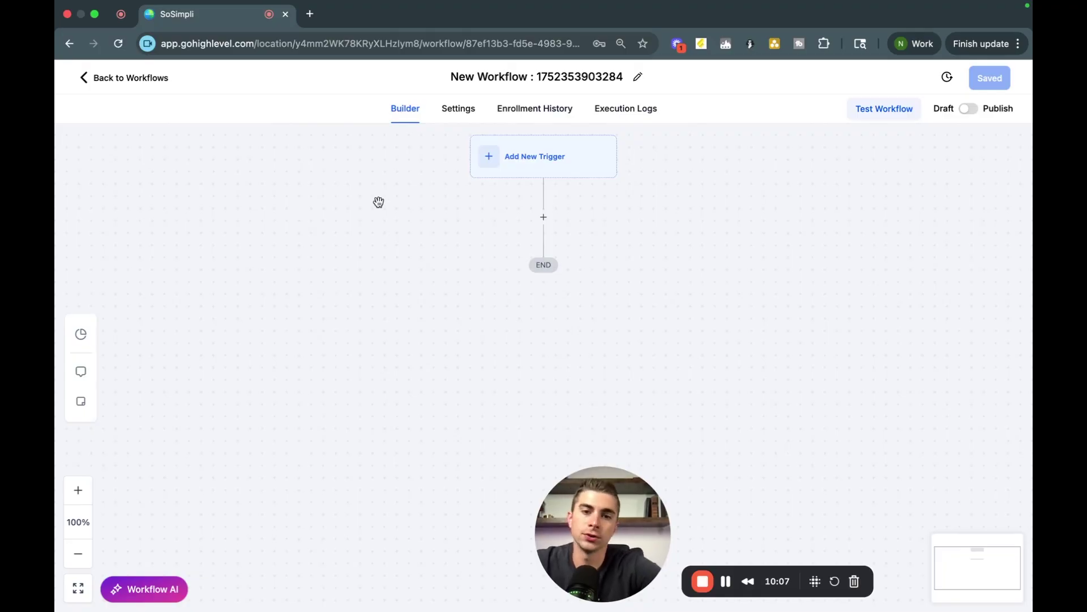
Step: Browse the triggers available for the new workflow and search them for "booked"
left_click(513, 166)
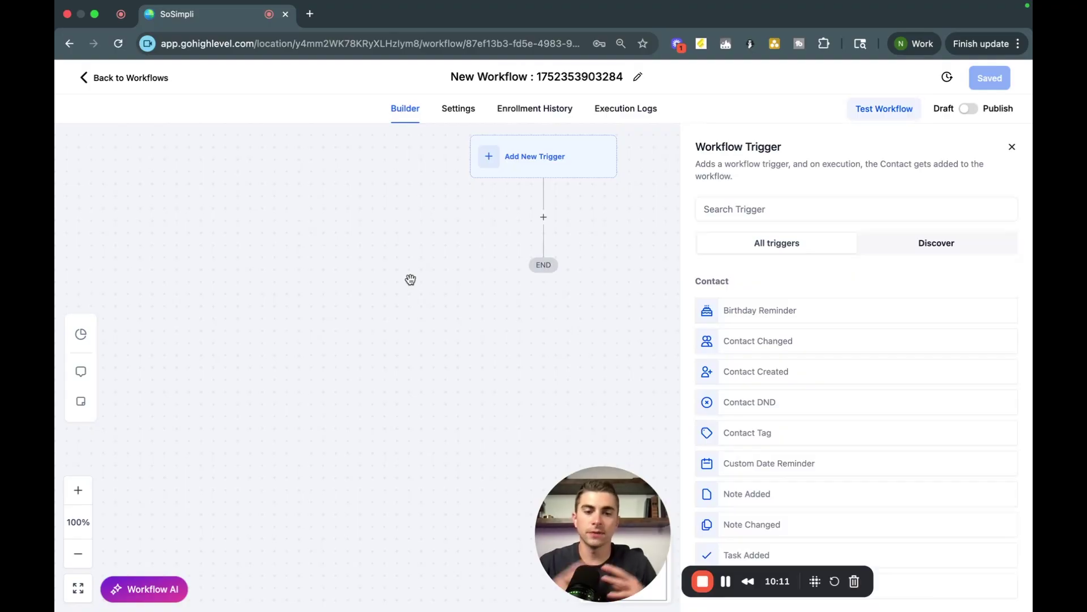
scroll(827, 382, "down", 15)
scroll(829, 383, "up", 10)
scroll(829, 384, "up", 8)
scroll(829, 384, "down", 12)
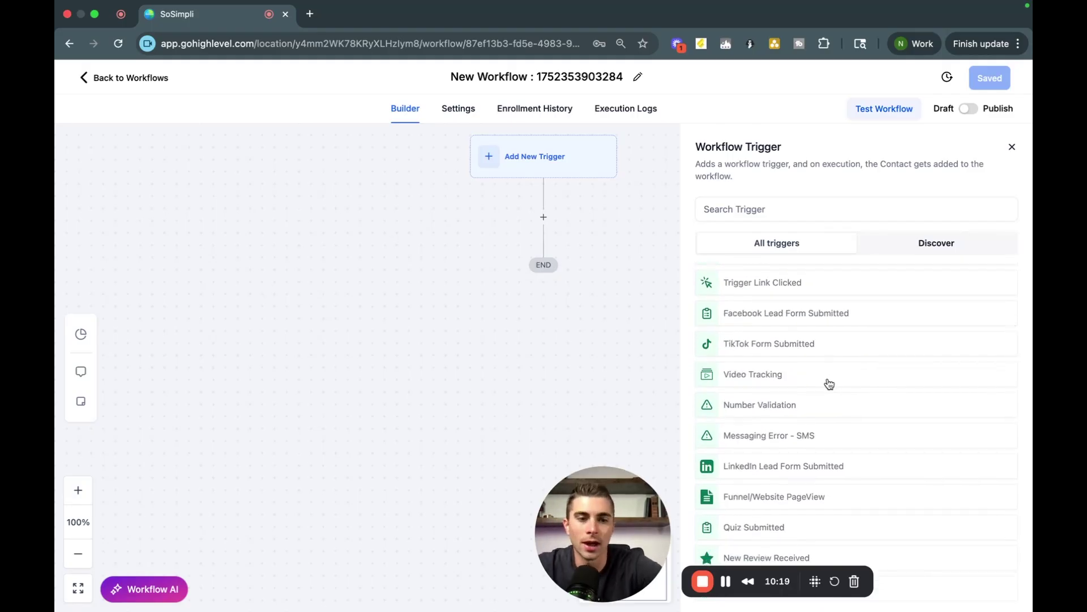
scroll(828, 382, "up", 10)
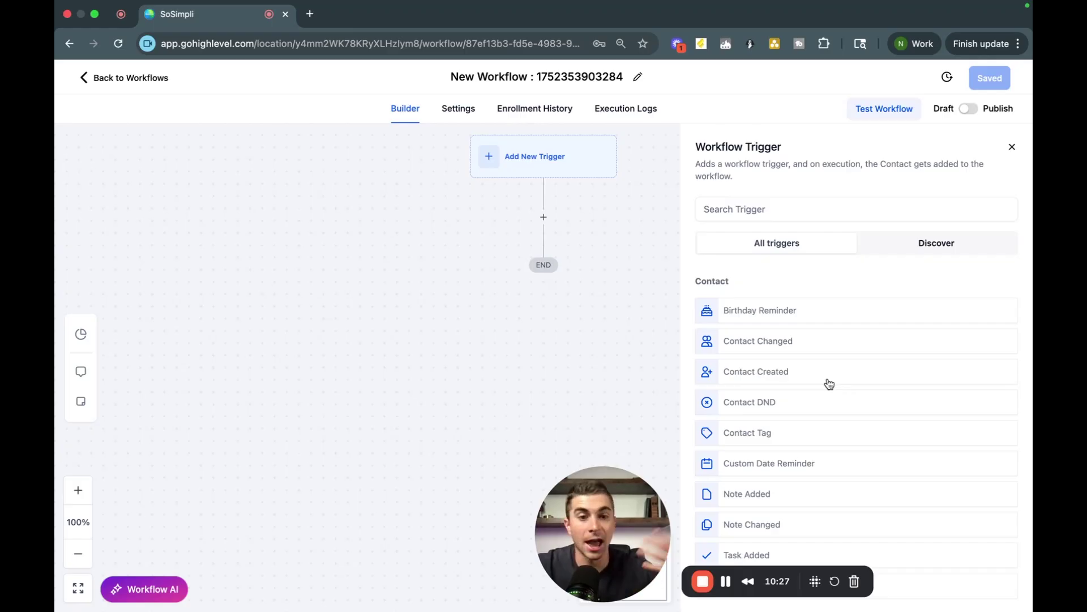
scroll(829, 384, "down", 3)
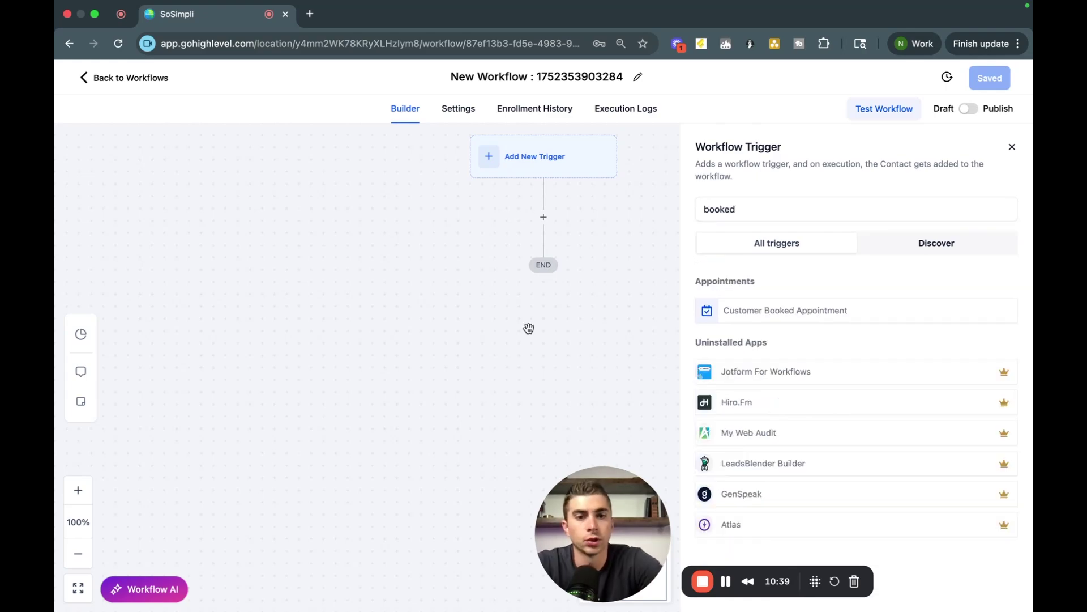
Step: Add a Customer Booked Appointment trigger filtered to appointments in the Test Calendar
left_click(797, 318)
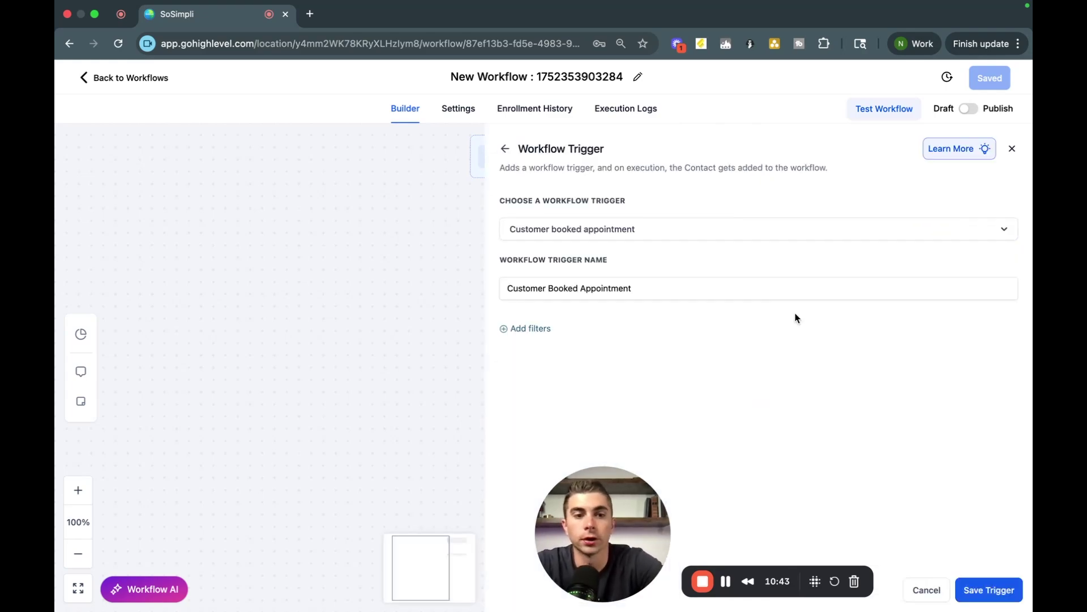
left_click(556, 334)
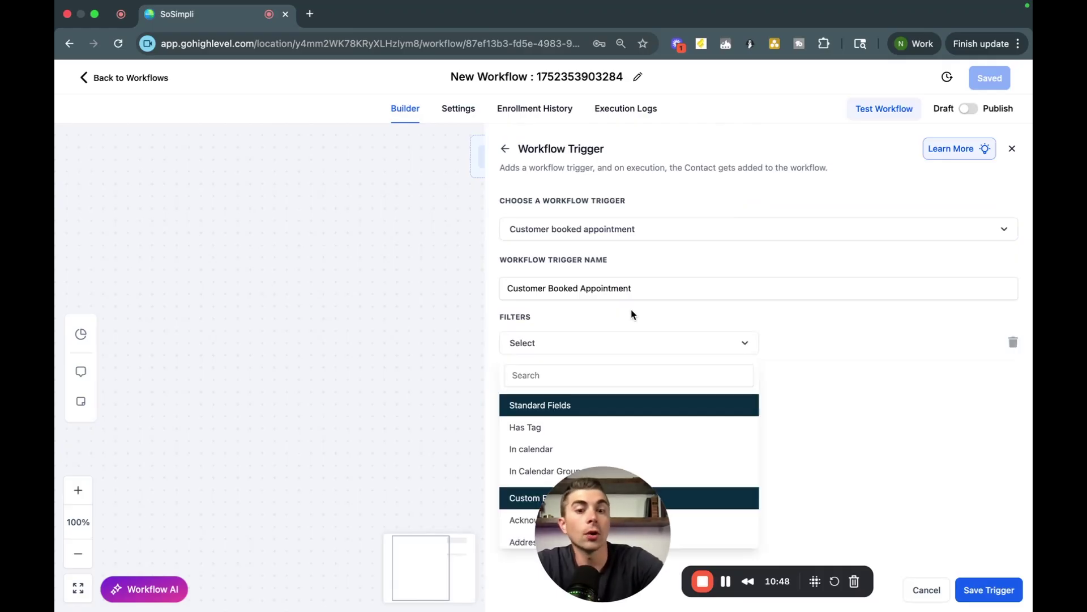
left_click_drag(597, 550, 170, 471)
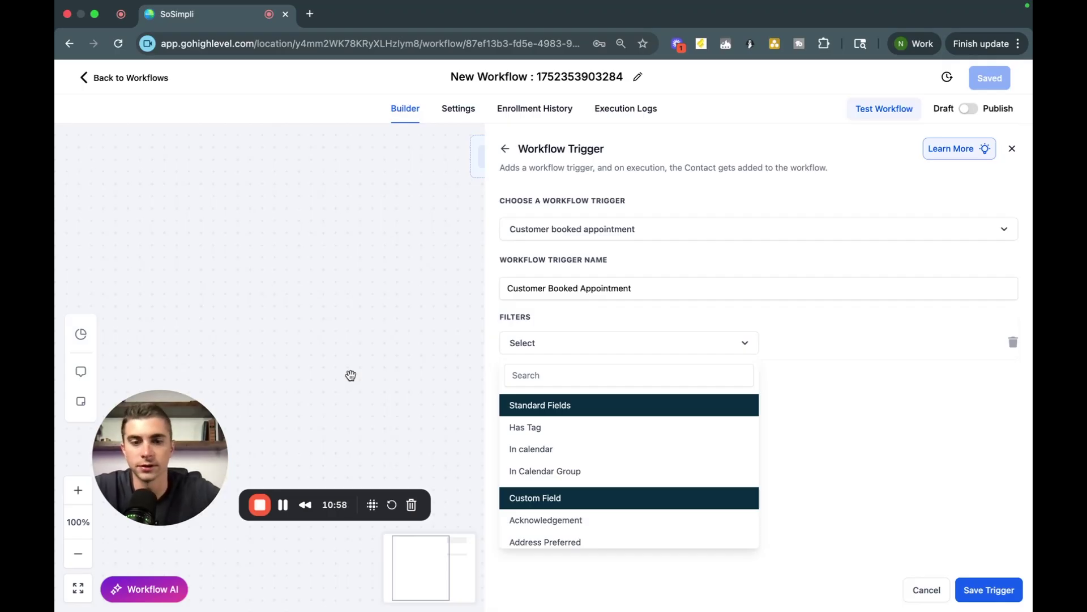
left_click(520, 456)
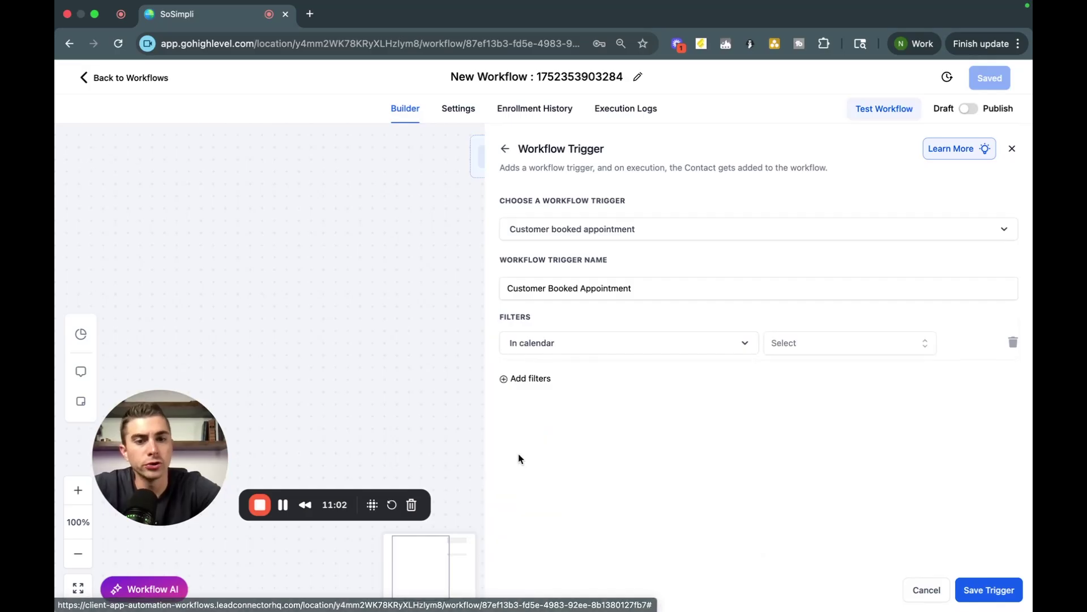
left_click(819, 344)
left_click(813, 400)
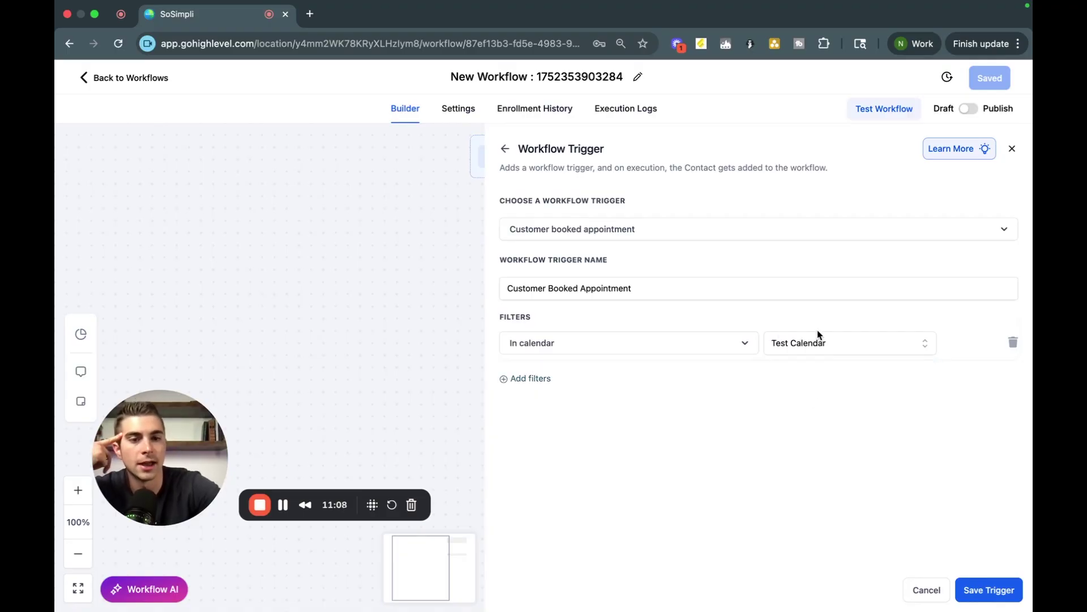
left_click(989, 589)
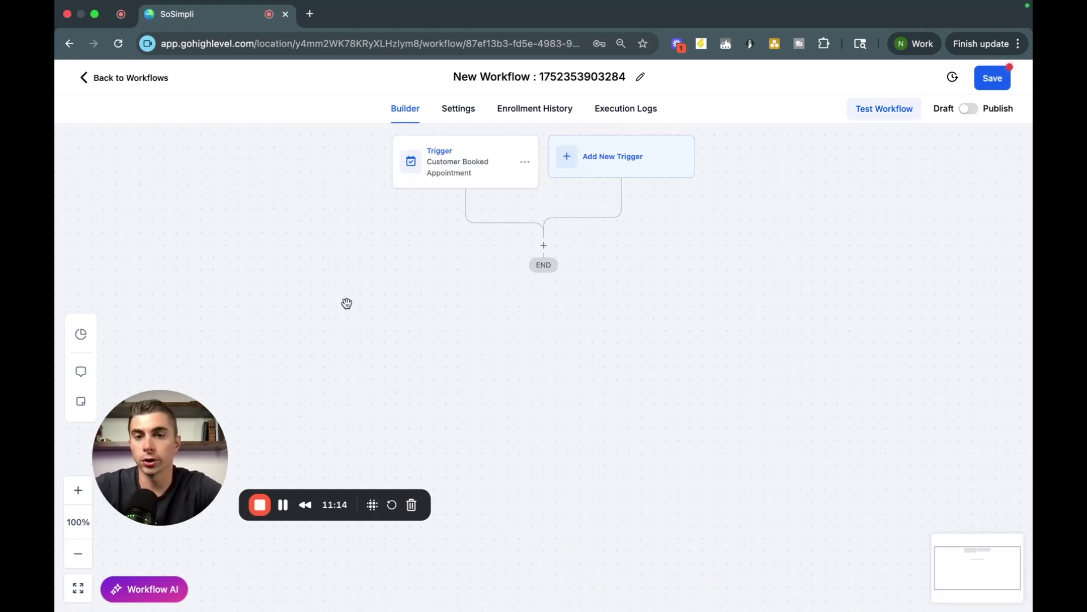
Step: Add an SMS action below the trigger with the placeholder message "hello liuhdliud"
left_click(544, 246)
left_click(756, 192)
type("sms")
left_click(744, 309)
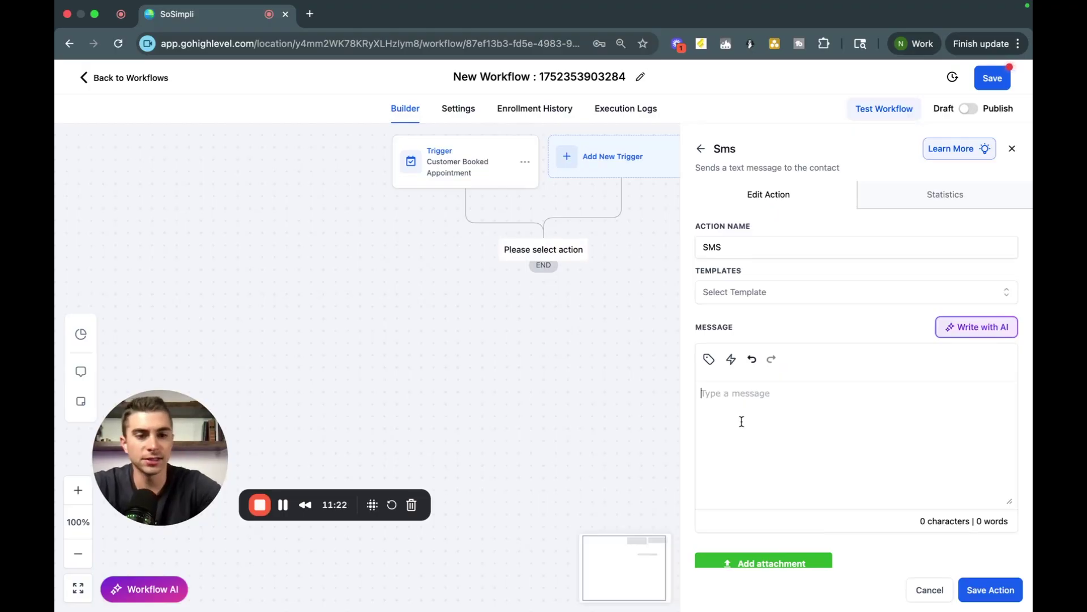
left_click(742, 421)
type("hello liuhdliud")
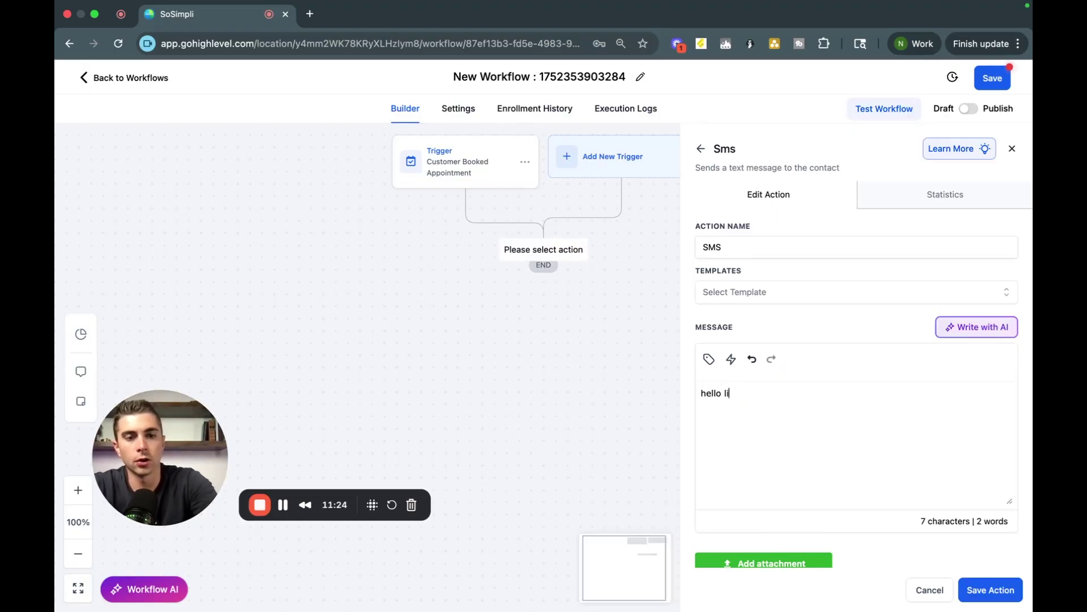
scroll(774, 447, "down", 3)
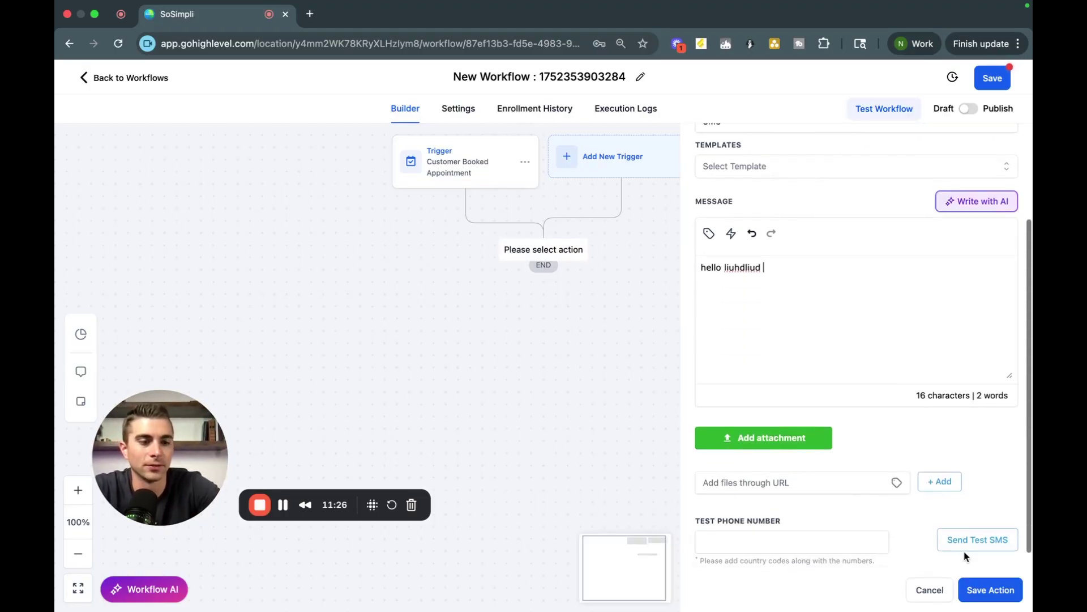
left_click(985, 590)
Step: Add a Wait action after the SMS with a time delay of 1 hour
left_click(543, 319)
type("wait")
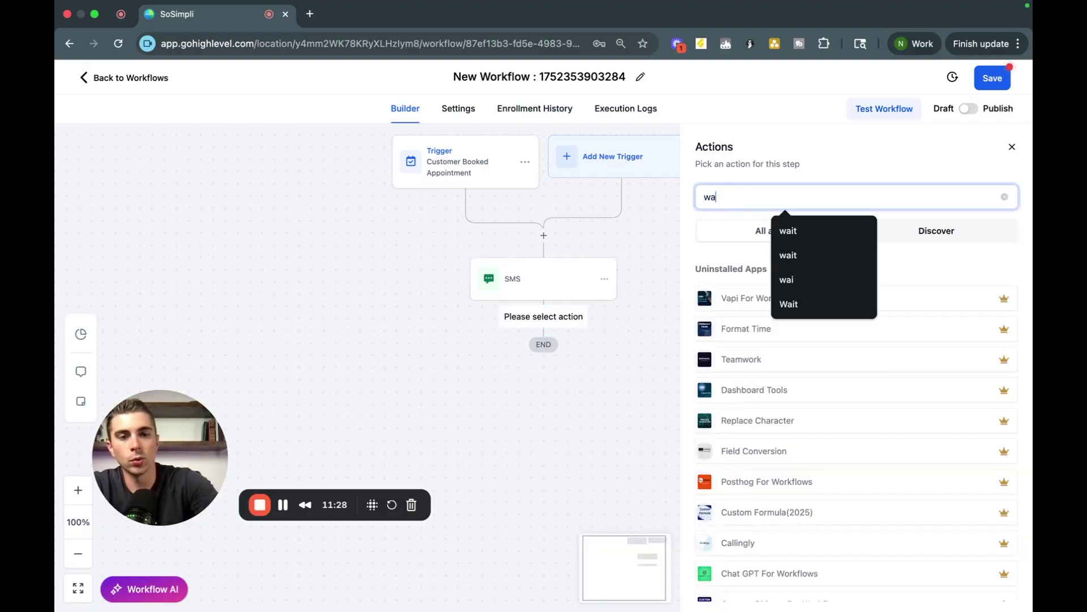
left_click(748, 310)
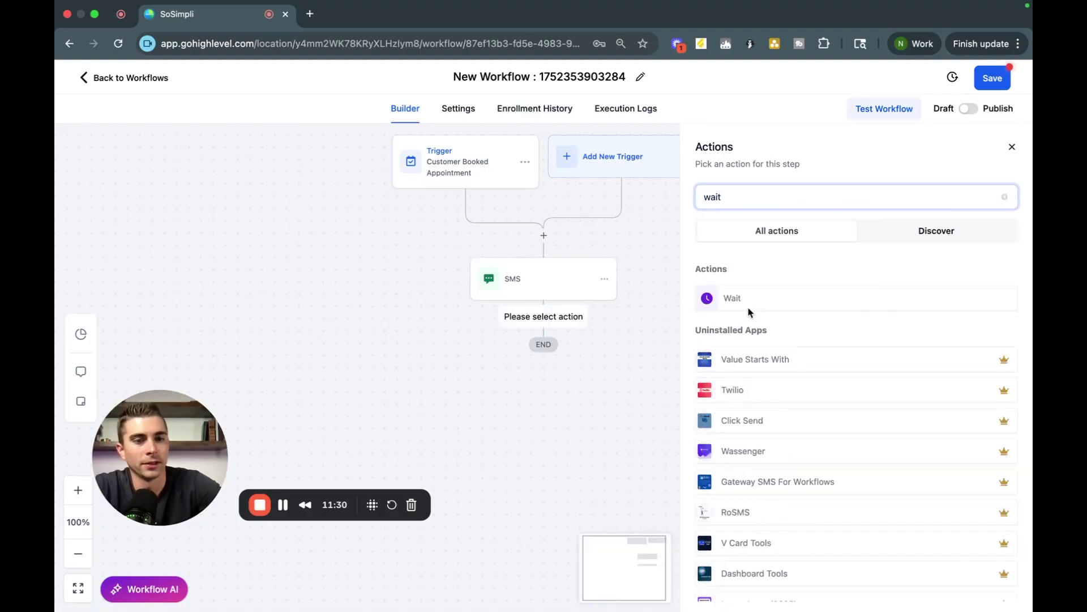
left_click(540, 335)
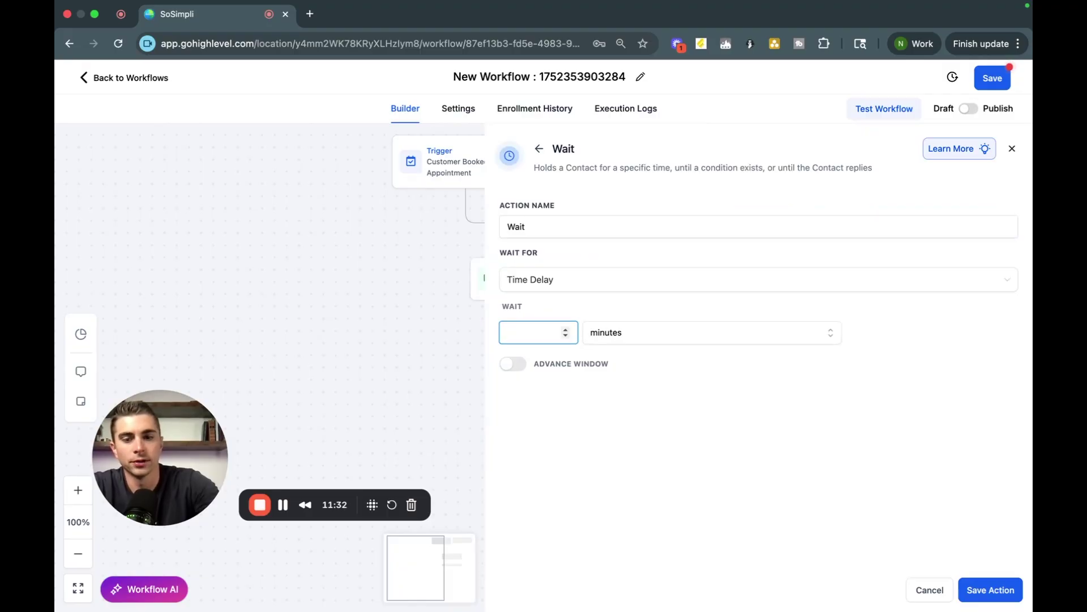
left_click(683, 339)
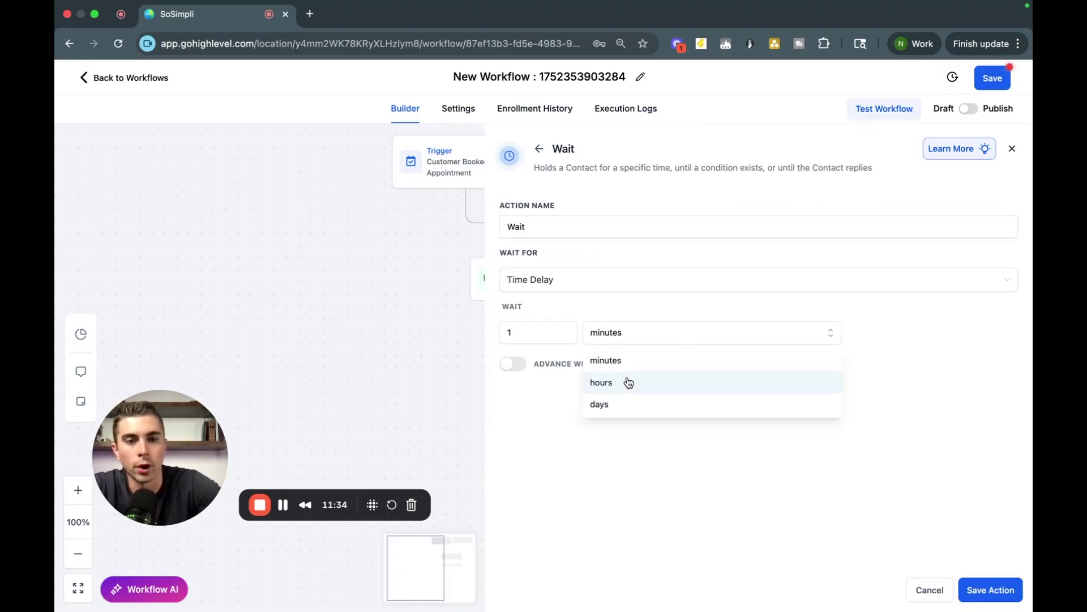
left_click(626, 381)
left_click(991, 590)
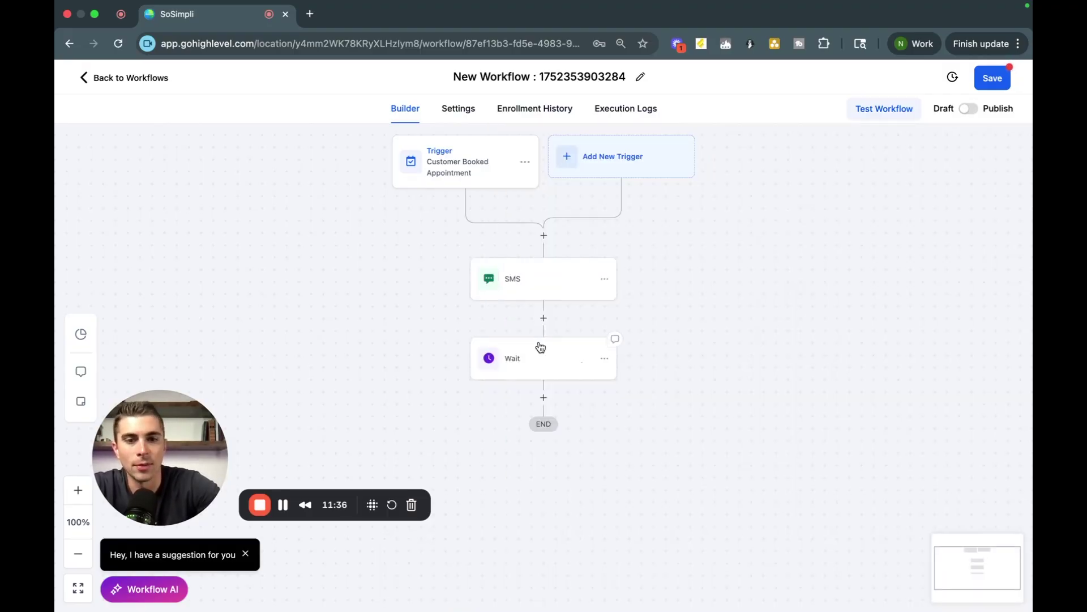
Step: Add a second SMS action after the wait with the placeholder message "nsljnkd"
left_click(546, 394)
type("sms")
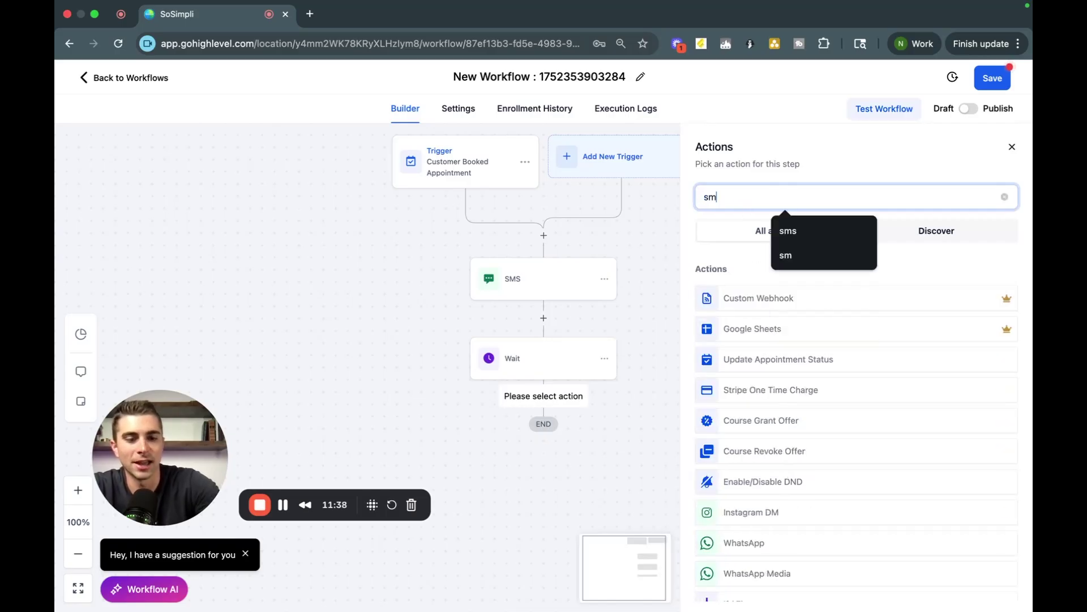
left_click(748, 299)
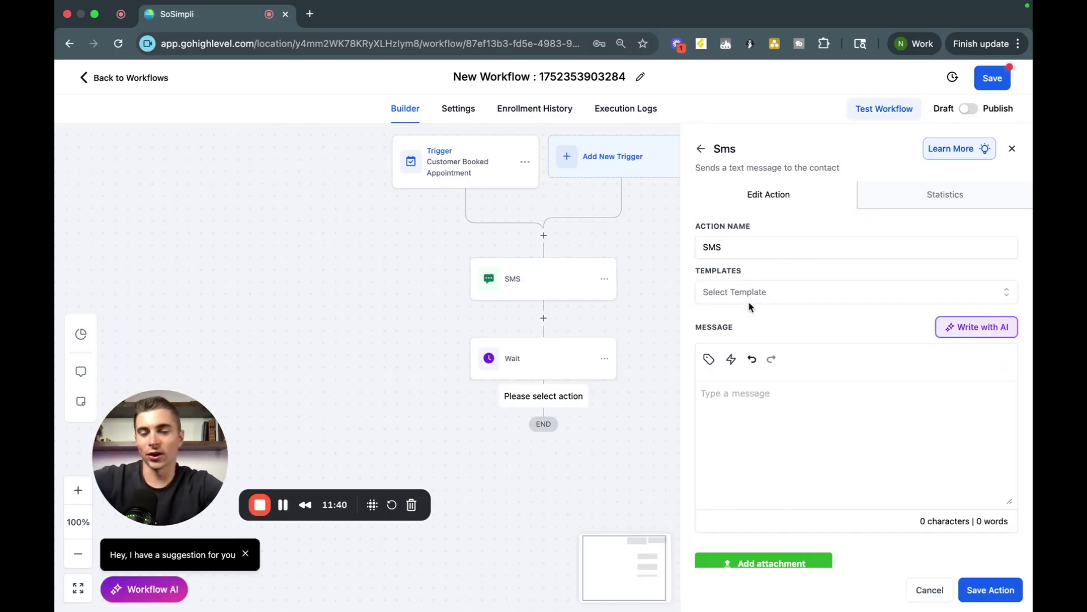
scroll(793, 340, "down", 2)
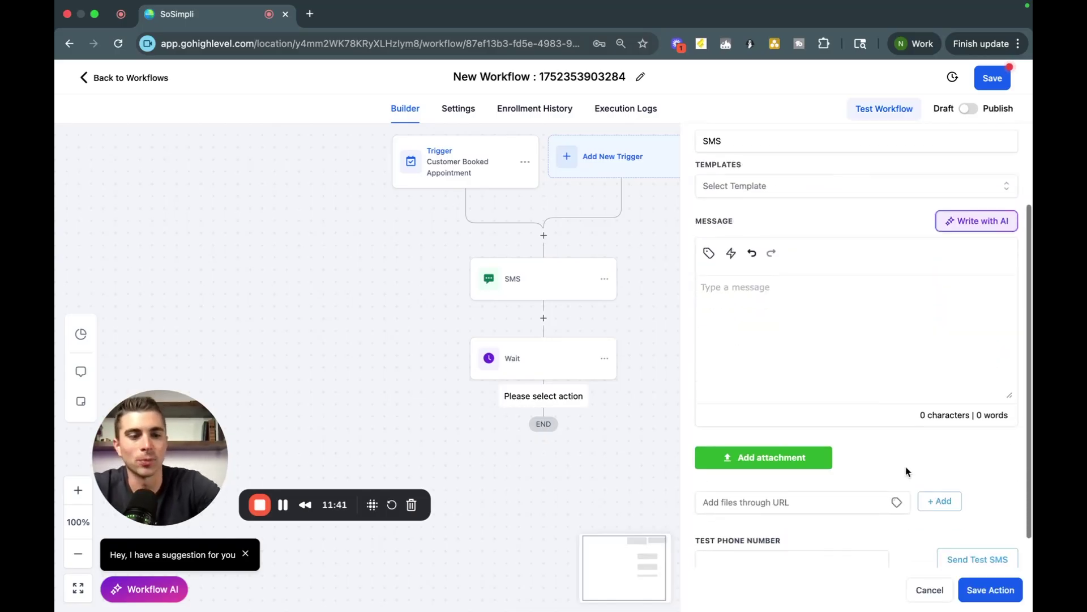
left_click(988, 589)
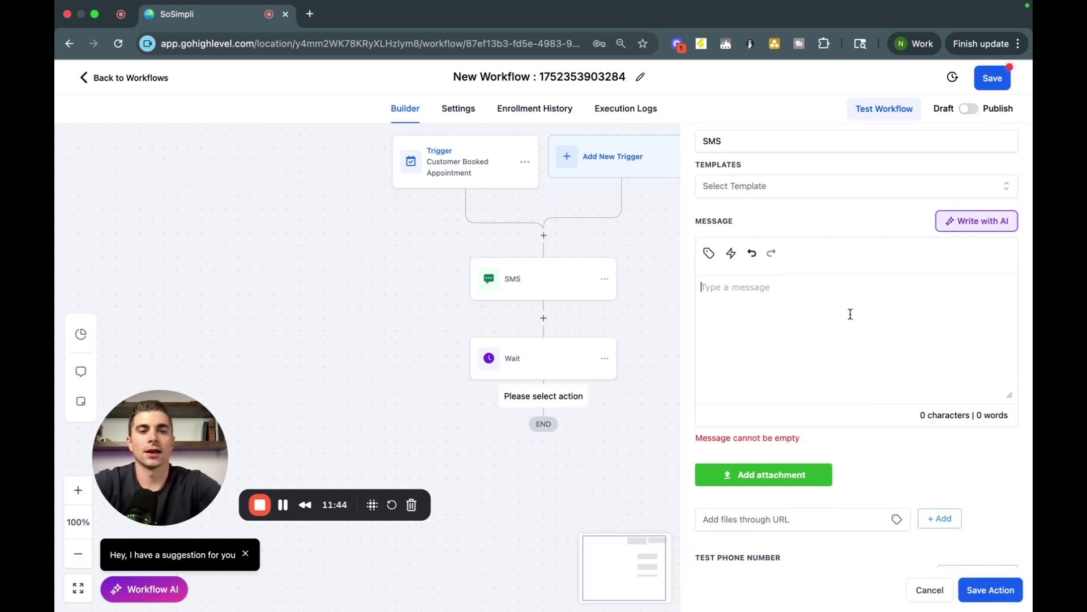
type("nsljnkd")
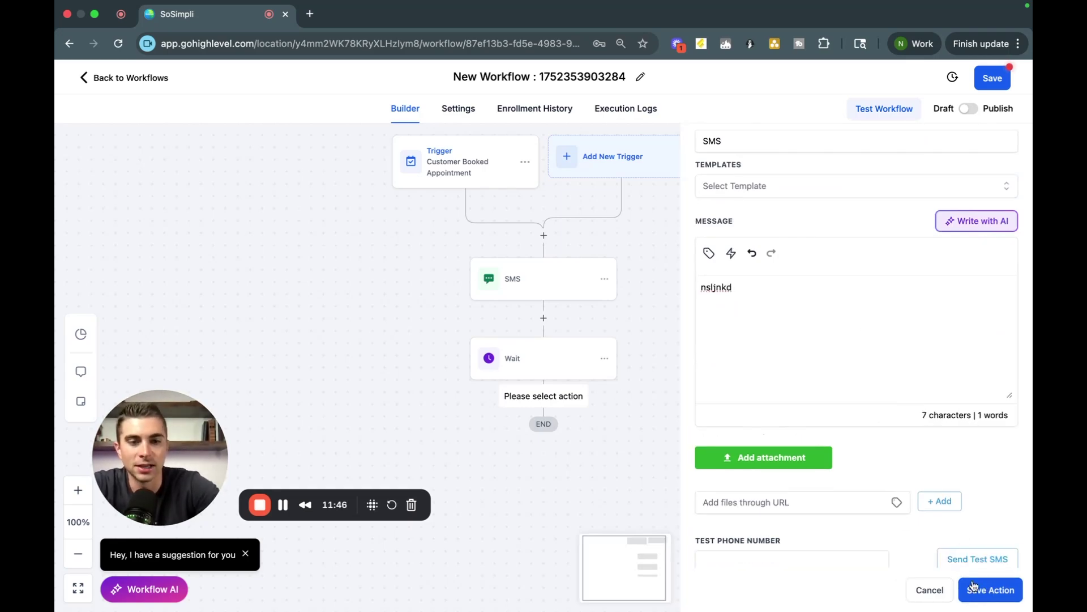
left_click(977, 588)
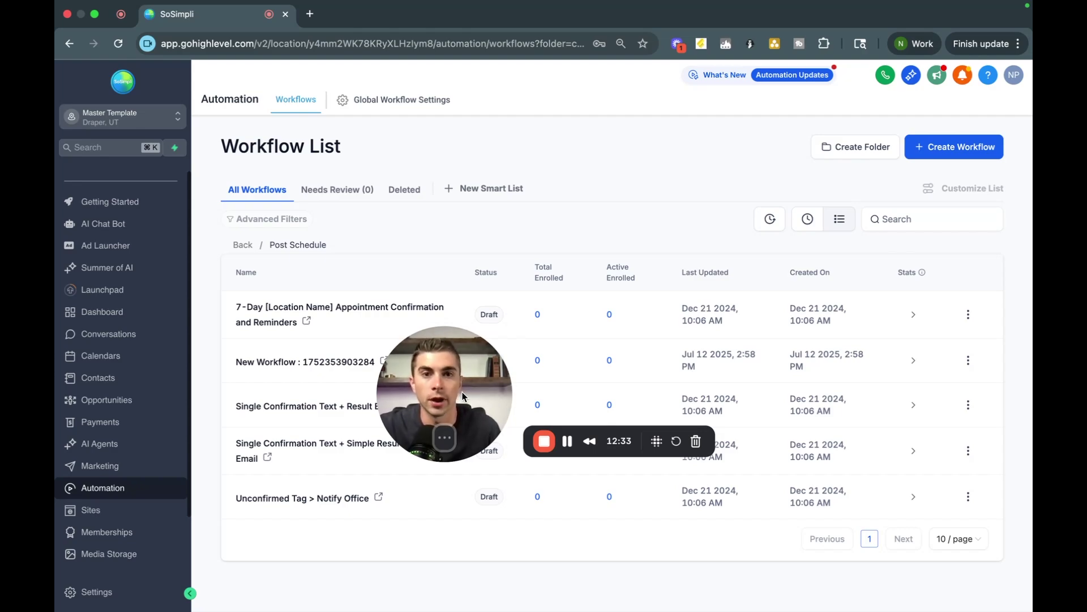
Step: Review the primary Conversation AI bot's settings, training and goals
left_click(91, 445)
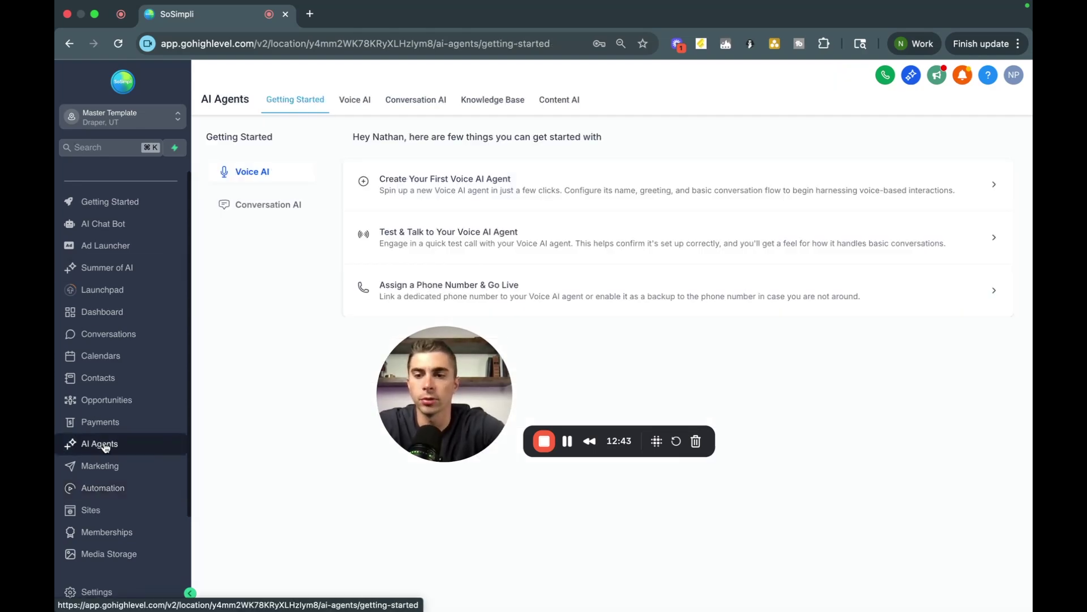
left_click(415, 104)
left_click_drag(450, 388, 436, 497)
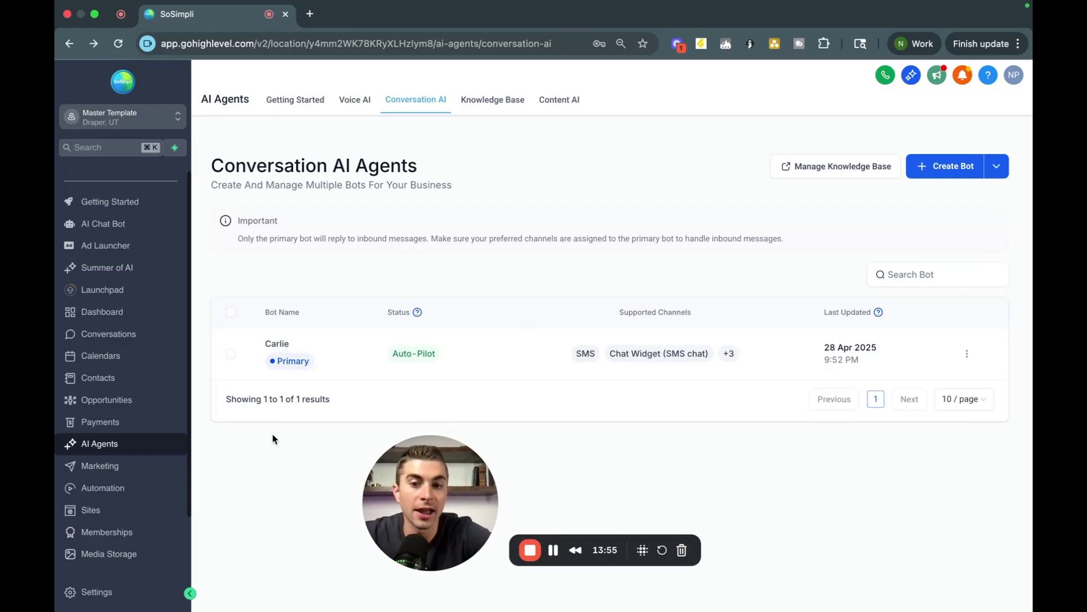
left_click(276, 344)
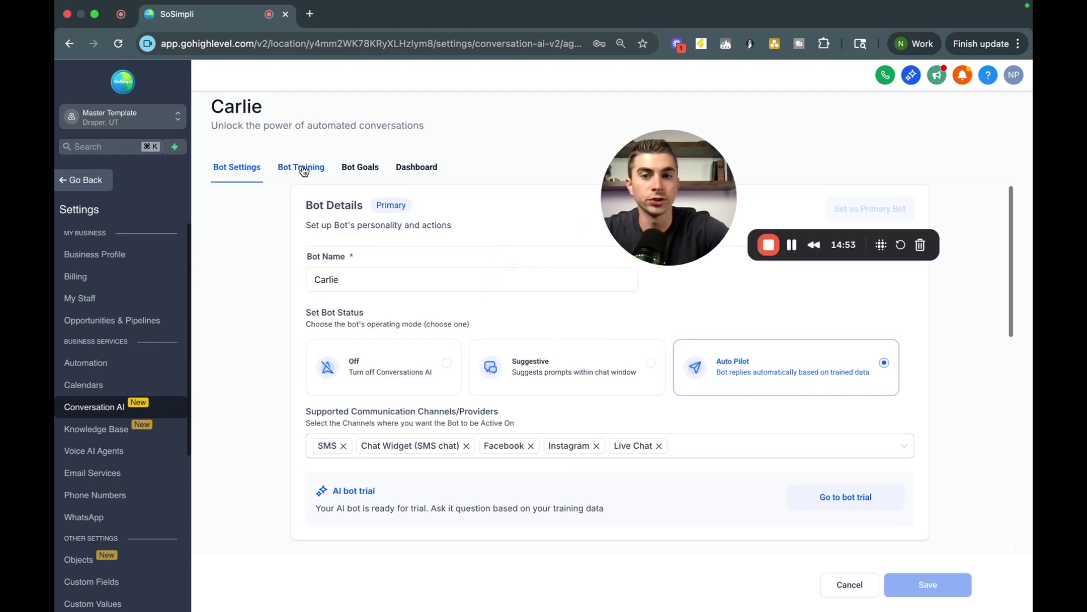
left_click(300, 167)
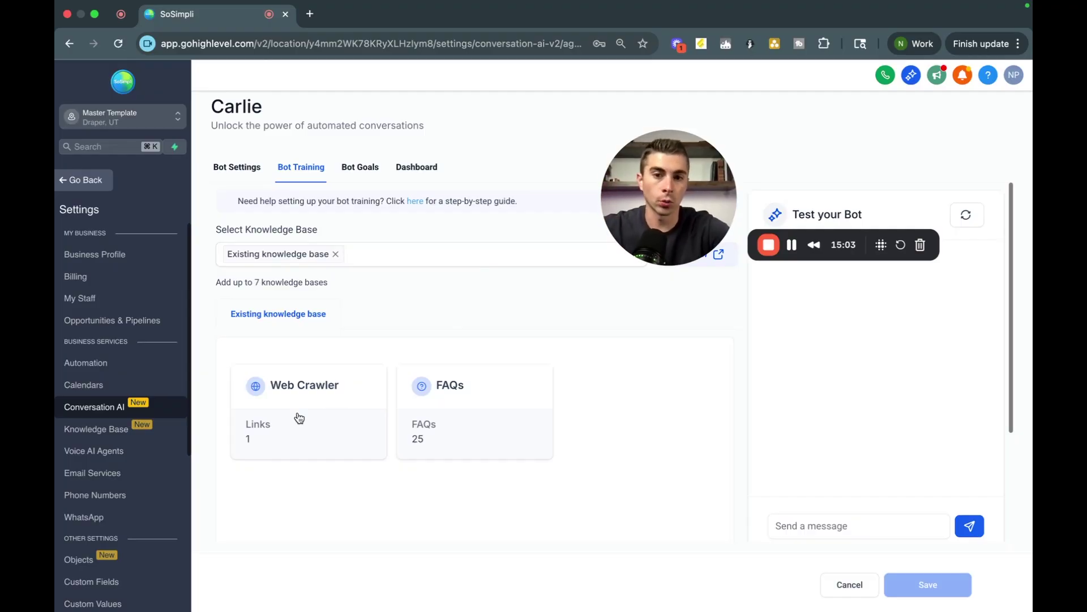
left_click(355, 172)
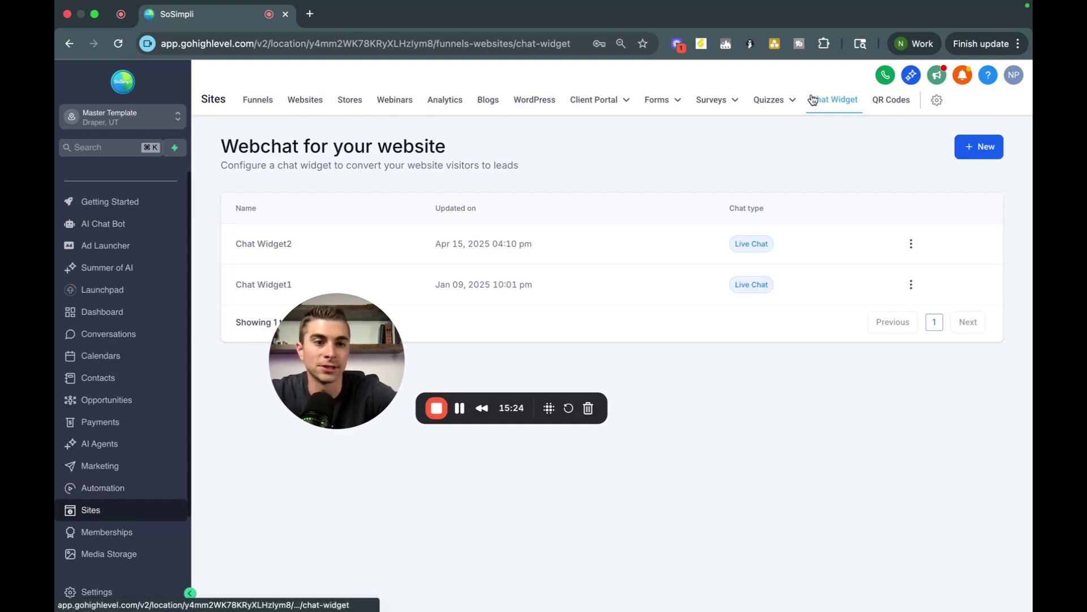
Step: Open the Lawn Care website from the websites list to view its pages
left_click_drag(318, 343, 402, 438)
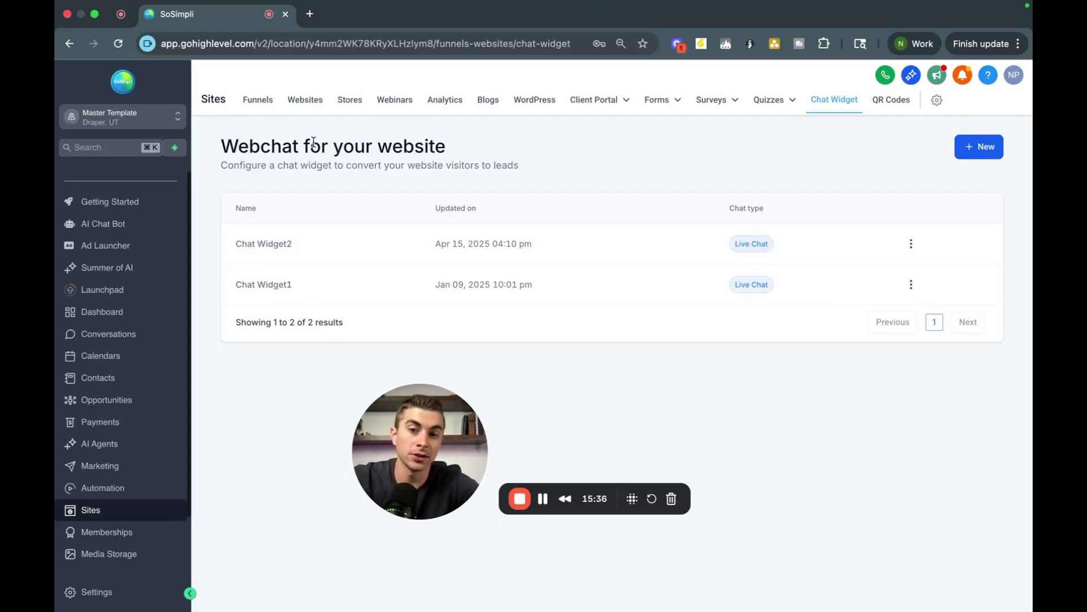
left_click(305, 101)
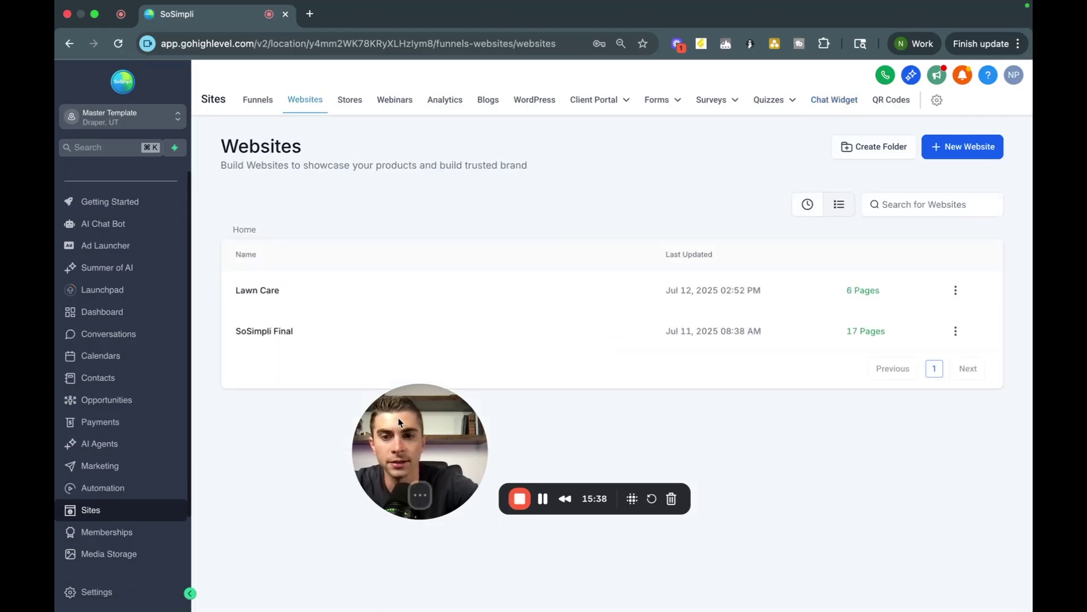
left_click(247, 290)
left_click_drag(425, 487, 605, 165)
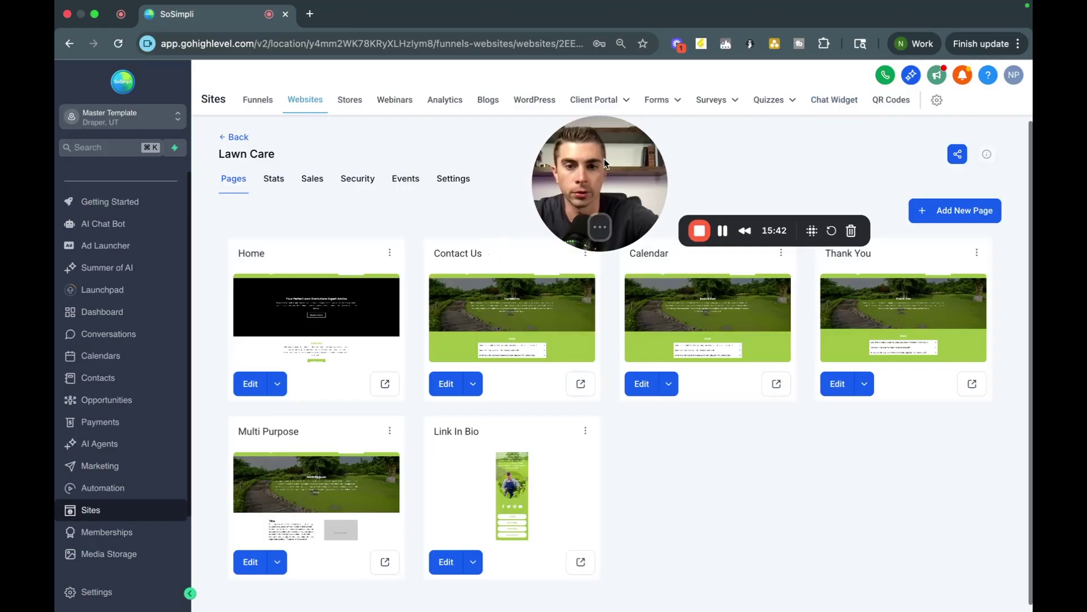
Step: Assign Chat Widget1 as the chat widget in the Lawn Care website's settings and save the change
left_click(454, 179)
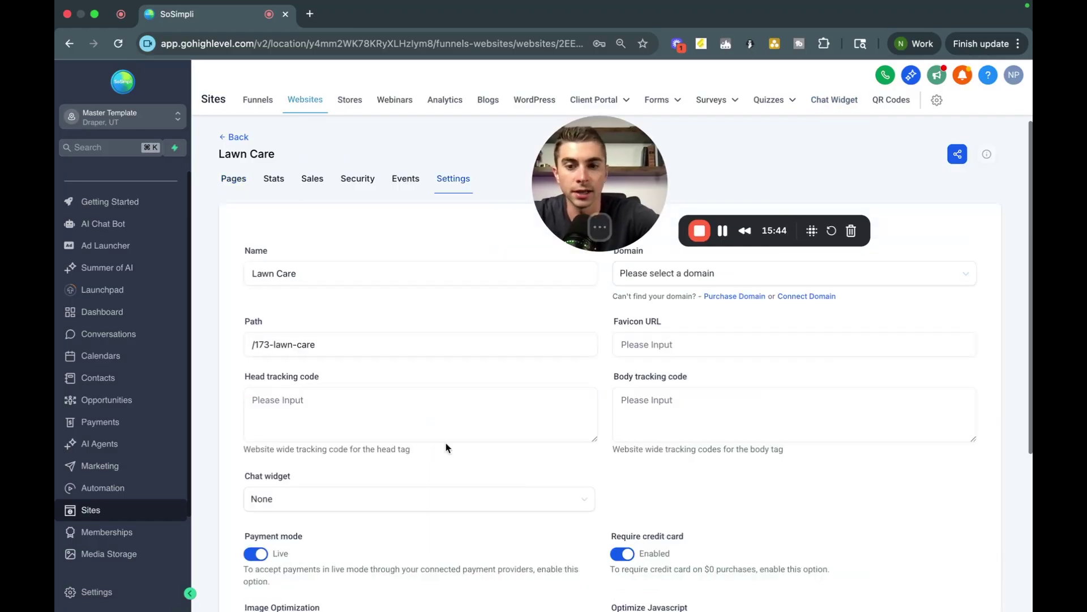
scroll(454, 423, "down", 3)
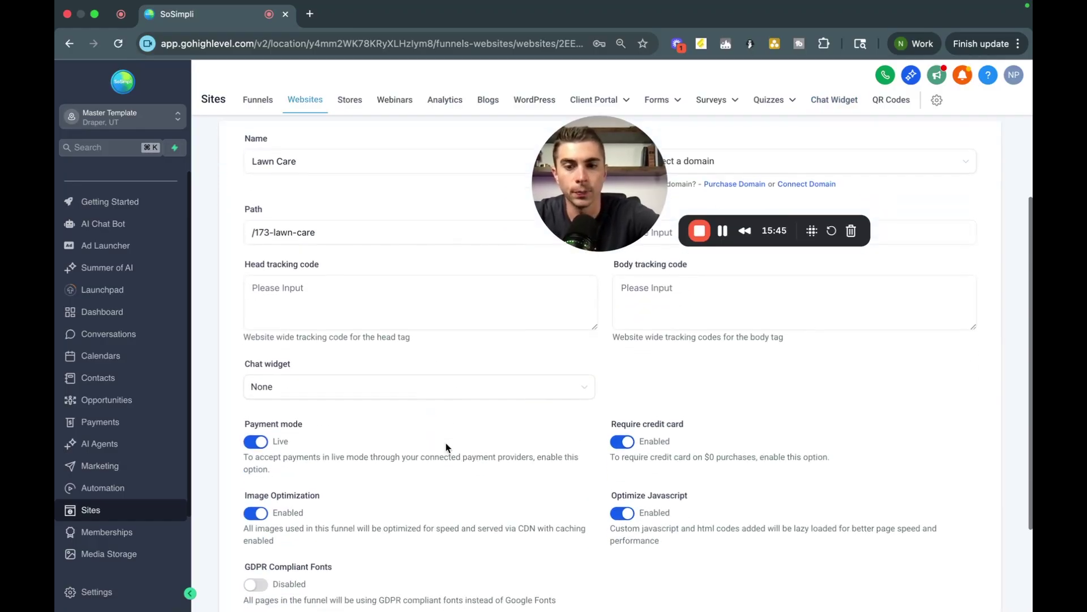
left_click(299, 391)
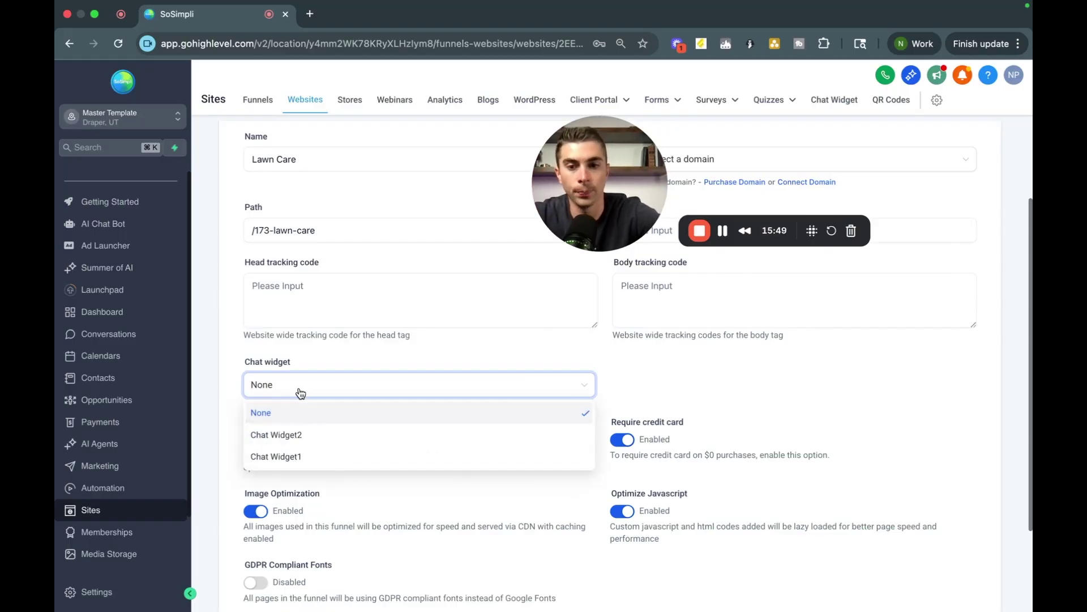
left_click(282, 456)
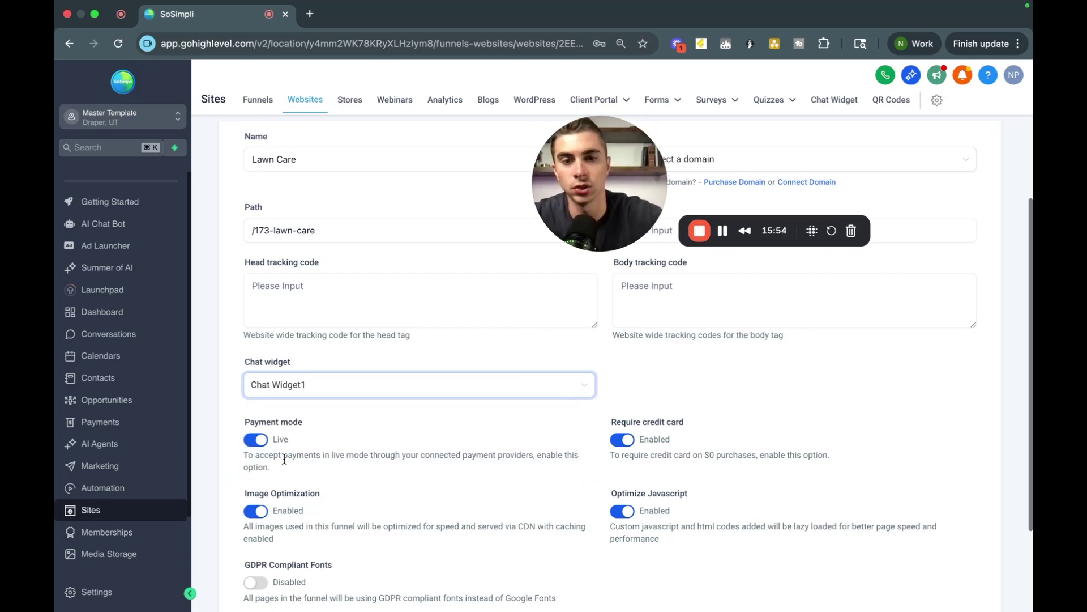
scroll(696, 361, "down", 3)
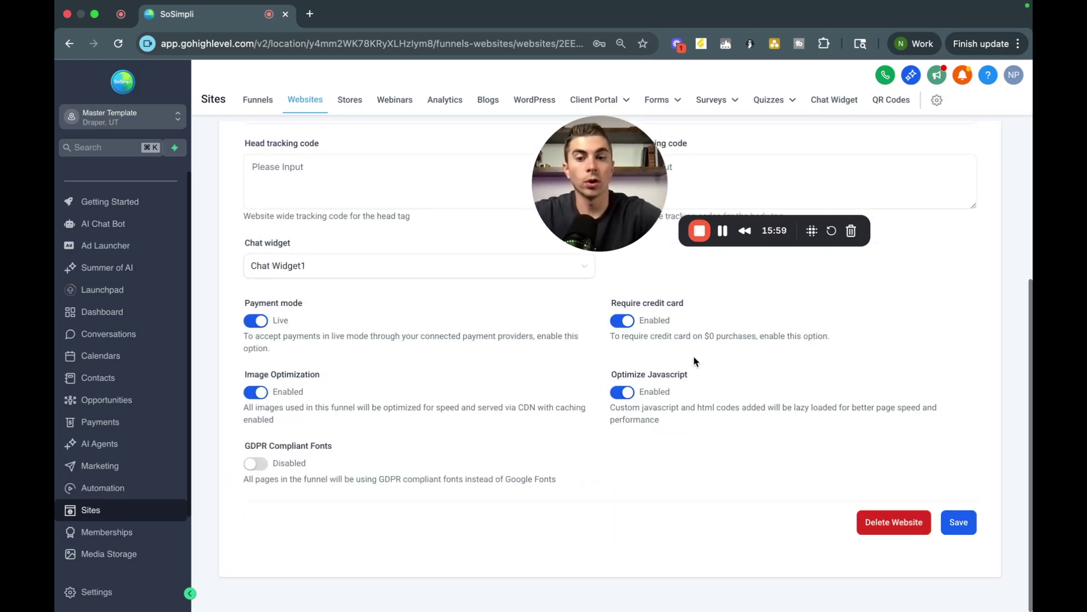
left_click(958, 528)
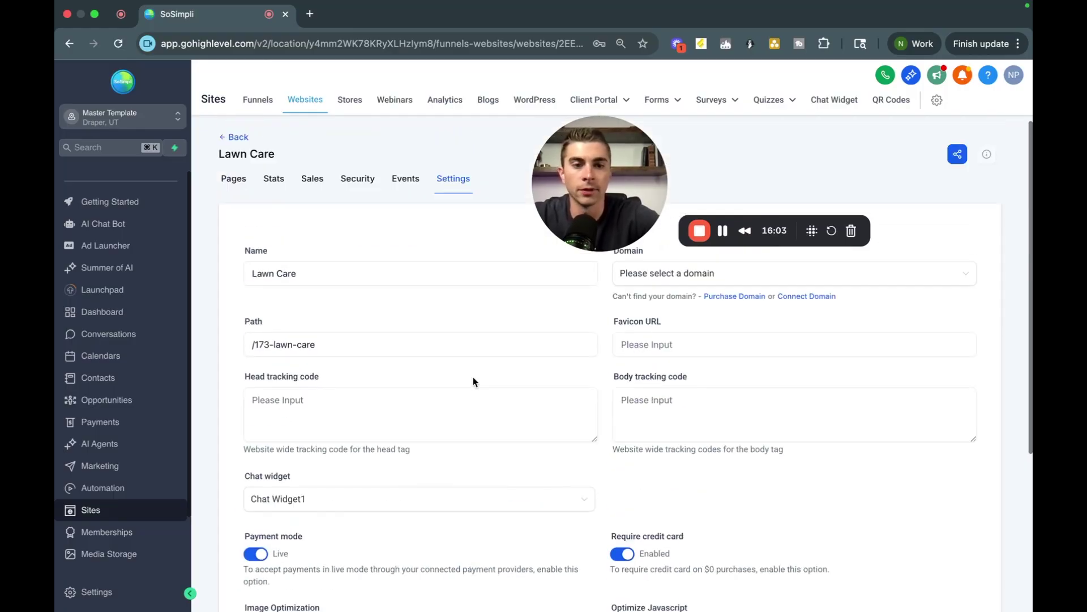
Step: Preview the website's Home page, check the chat widget by expanding and collapsing it, and return to the SoSimpli account
left_click(233, 179)
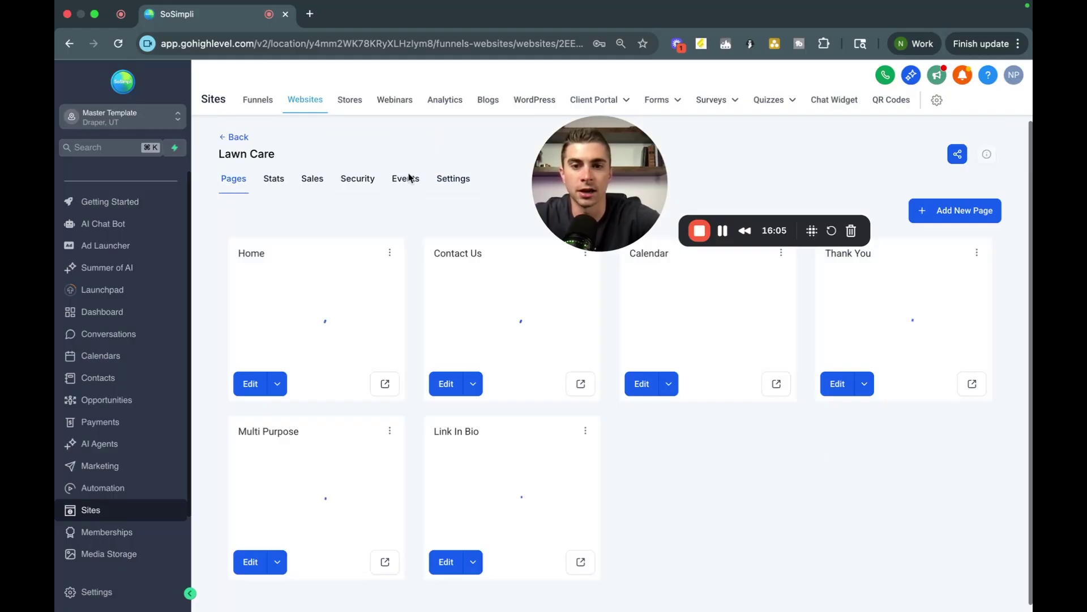
left_click(385, 384)
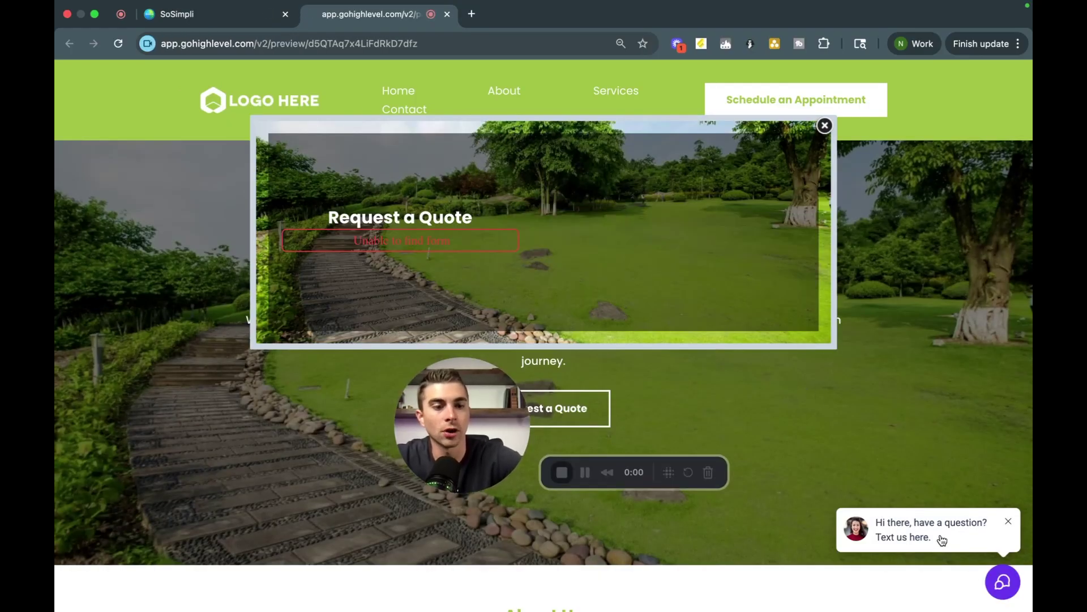
left_click(1003, 589)
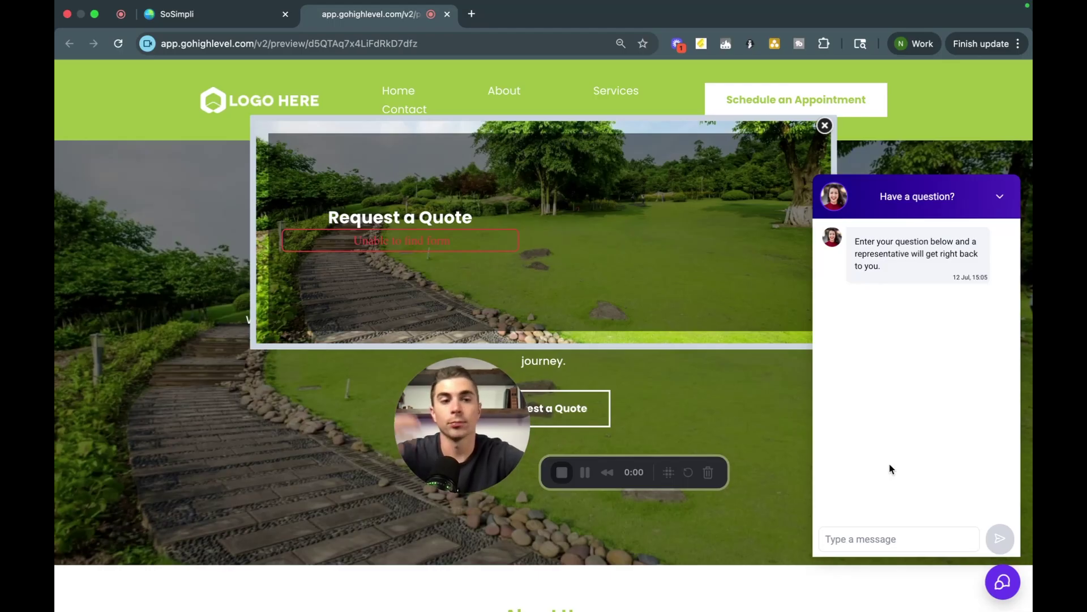
left_click(1000, 198)
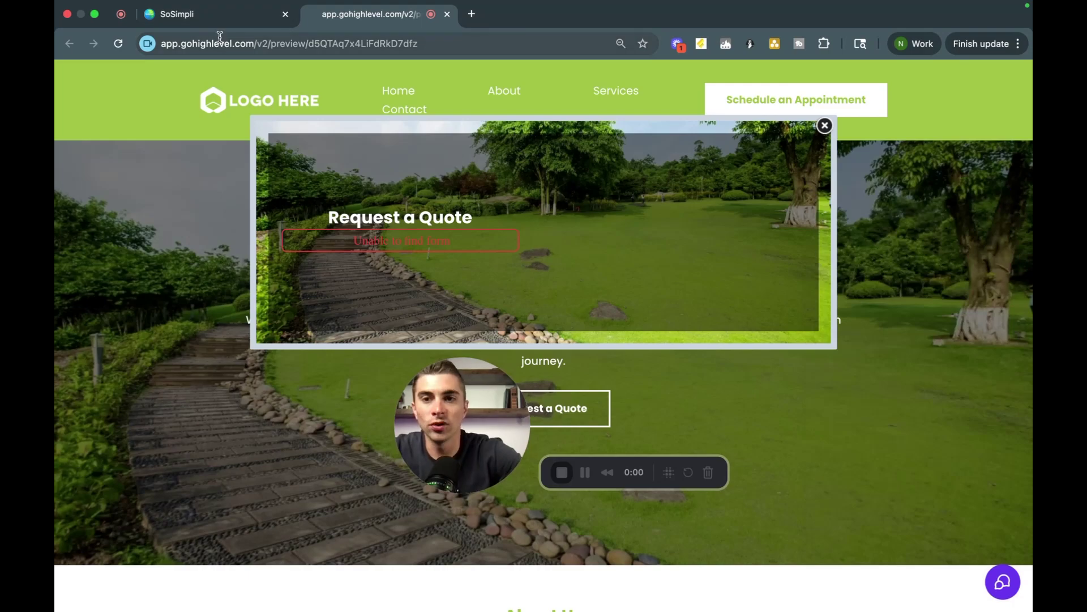
left_click(212, 20)
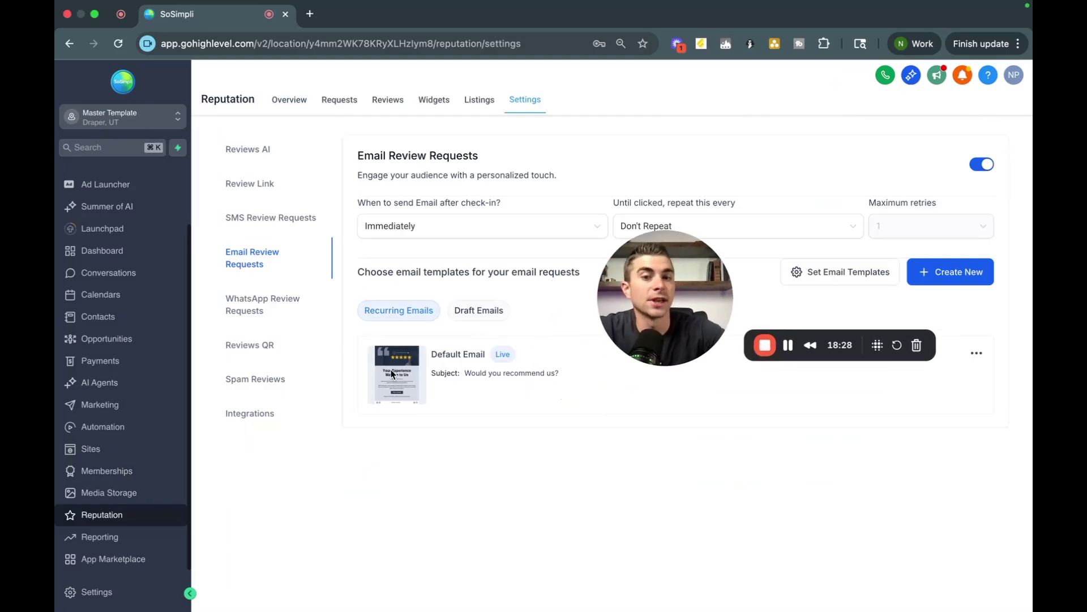
Step: View the SMS review request settings in the Reputation section
left_click(270, 217)
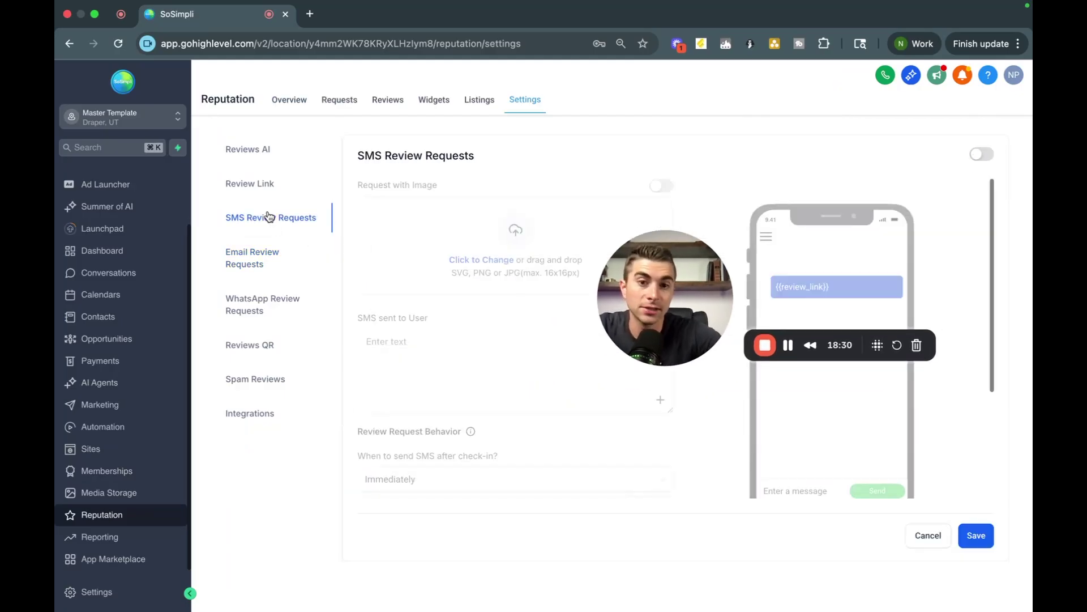